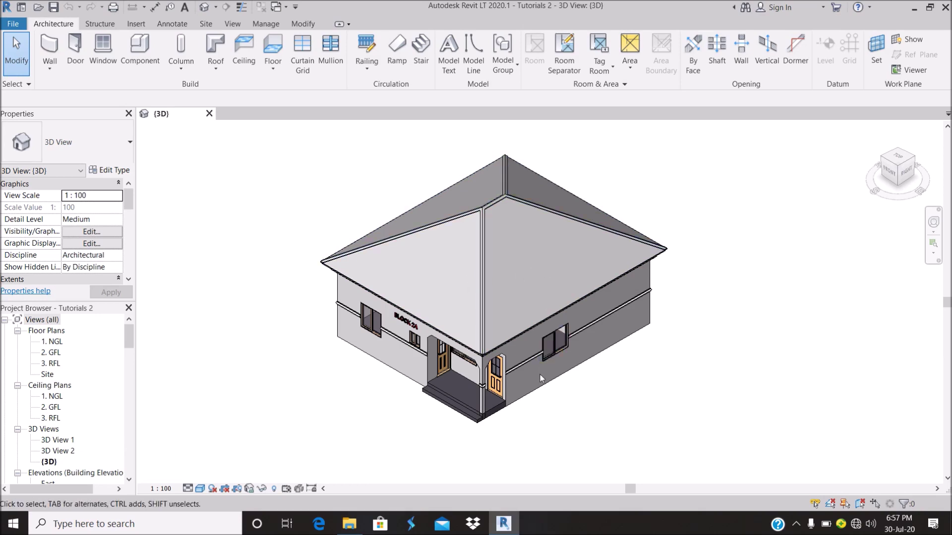
# Step: Orbit to an oblique corner view, select the whole hip roof, and delete it
pyautogui.moveTo(542, 422)
pyautogui.keyDown('shift'); pyautogui.mouseDown(button='middle')
pyautogui.moveTo(723, 281)
pyautogui.moveTo(519, 300)
pyautogui.moveTo(548, 224)
pyautogui.mouseUp(button='middle'); pyautogui.keyUp('shift')
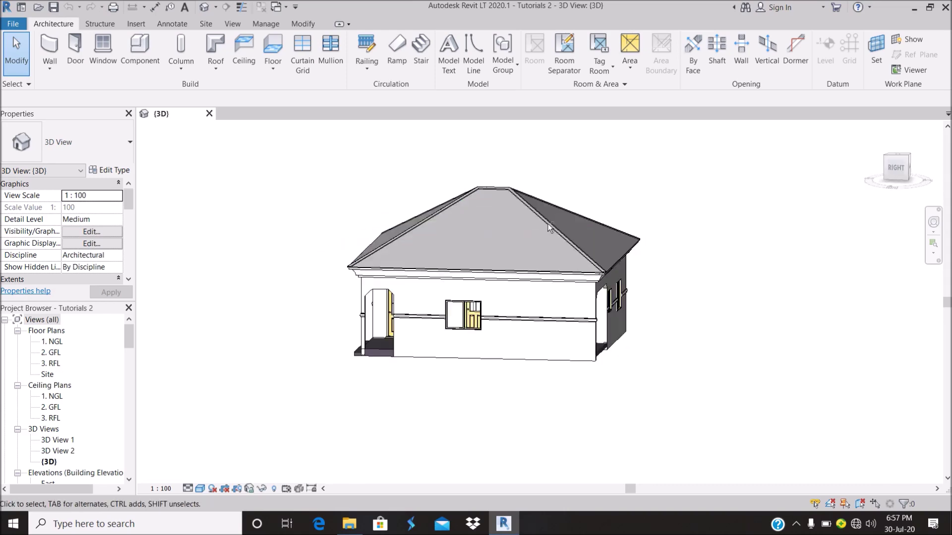
pyautogui.scroll(3, 421, 171)
pyautogui.keyDown('shift'); pyautogui.moveTo(421, 172); pyautogui.dragTo(517, 179, button='middle'); pyautogui.keyUp('shift')
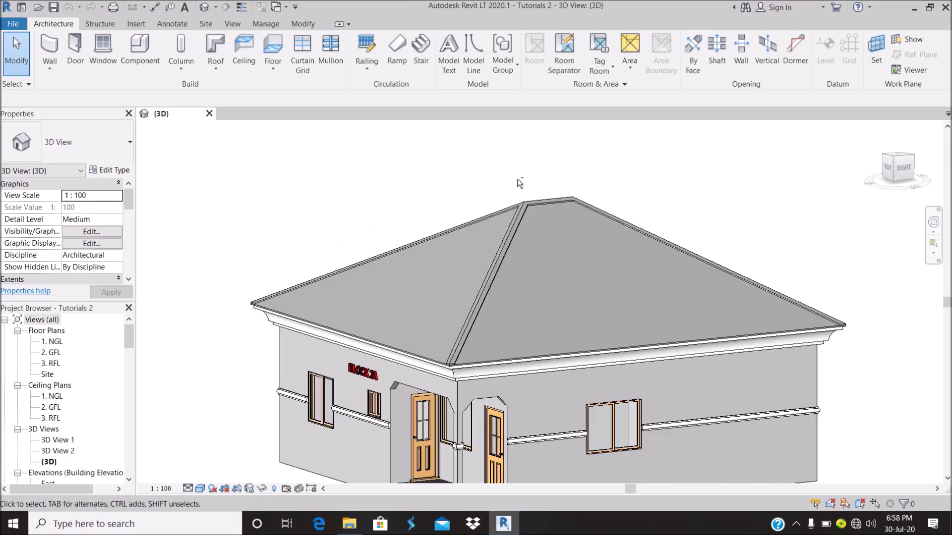
pyautogui.scroll(-2, 528, 174)
pyautogui.scroll(2, 529, 172)
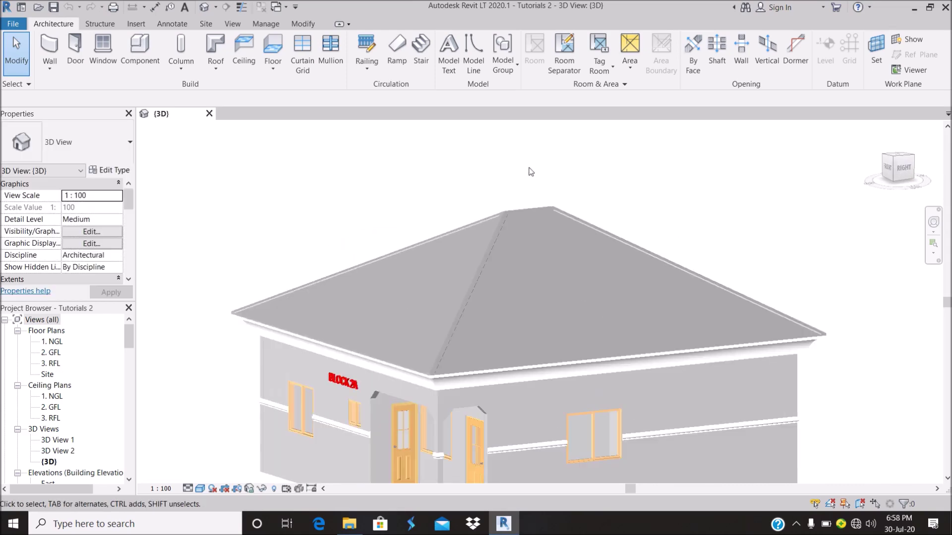
pyautogui.moveTo(532, 167); pyautogui.dragTo(497, 239)
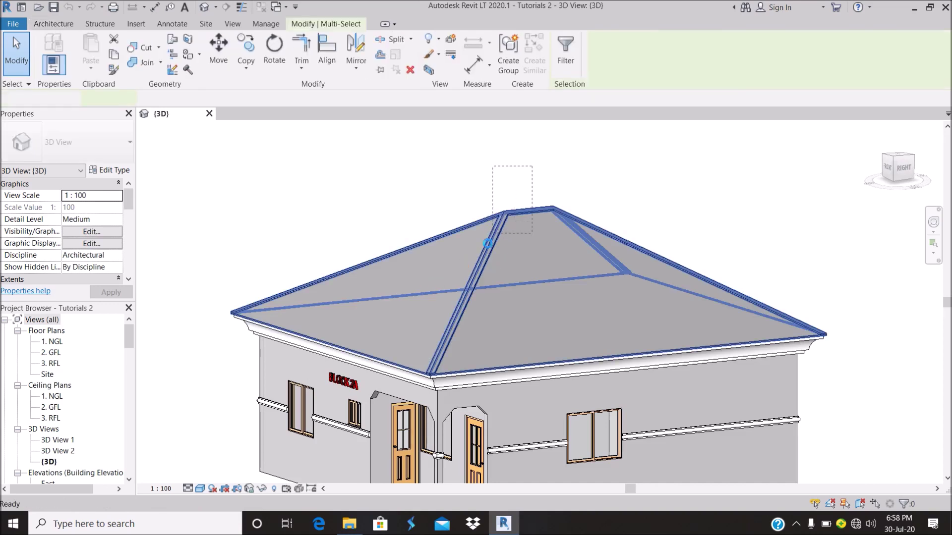
pyautogui.press('Delete')
# Step: Delete the leftover roof fascia, check the roofless walls, and open the 3. RFL plan
pyautogui.click(423, 285)
pyautogui.press('Delete')
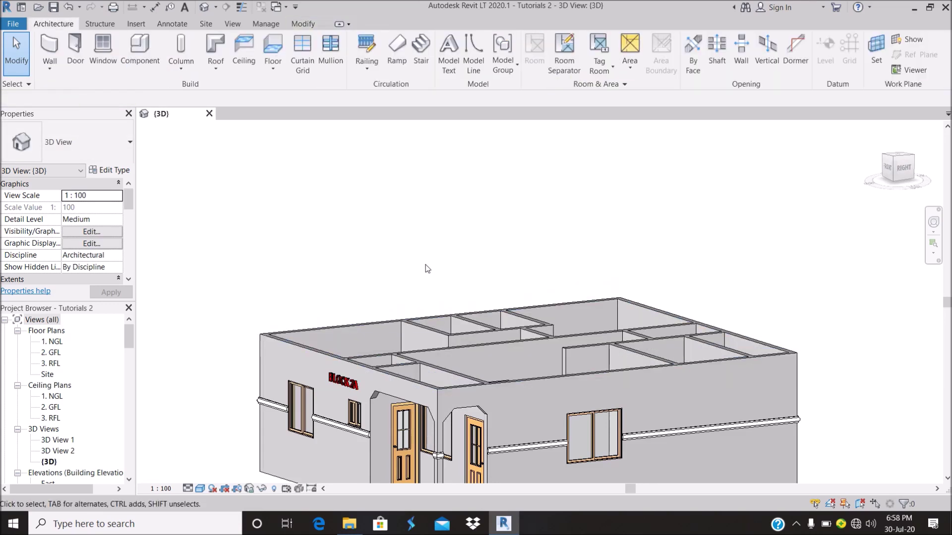
pyautogui.scroll(-2, 427, 268)
pyautogui.moveTo(438, 261)
pyautogui.keyDown('shift'); pyautogui.mouseDown(button='middle')
pyautogui.moveTo(495, 333)
pyautogui.moveTo(648, 336)
pyautogui.moveTo(697, 219)
pyautogui.moveTo(665, 257)
pyautogui.moveTo(544, 349)
pyautogui.moveTo(474, 355)
pyautogui.moveTo(280, 292)
pyautogui.moveTo(434, 313)
pyautogui.moveTo(409, 337)
pyautogui.moveTo(424, 224)
pyautogui.moveTo(390, 316)
pyautogui.moveTo(446, 318)
pyautogui.moveTo(520, 266)
pyautogui.moveTo(536, 236)
pyautogui.moveTo(601, 319)
pyautogui.moveTo(408, 234)
pyautogui.mouseUp(button='middle'); pyautogui.keyUp('shift')
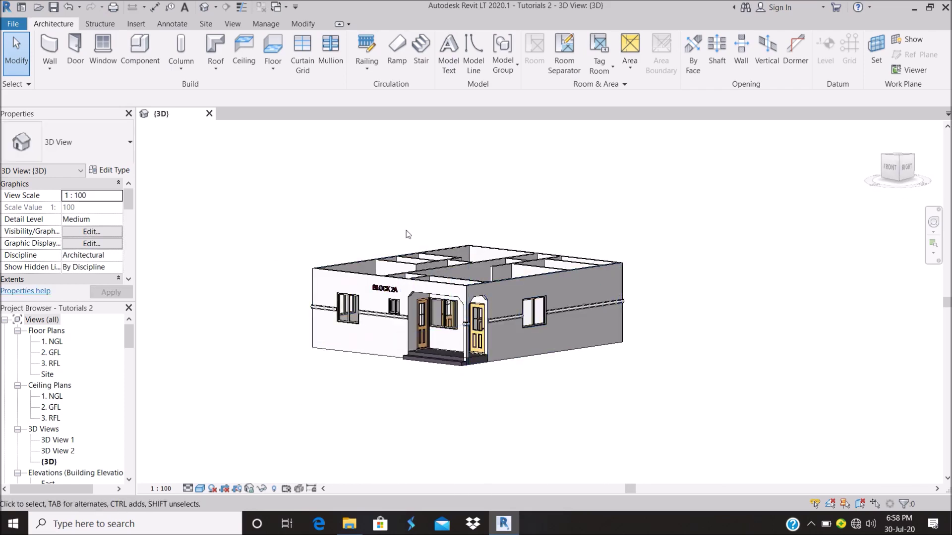
pyautogui.doubleClick(52, 363)
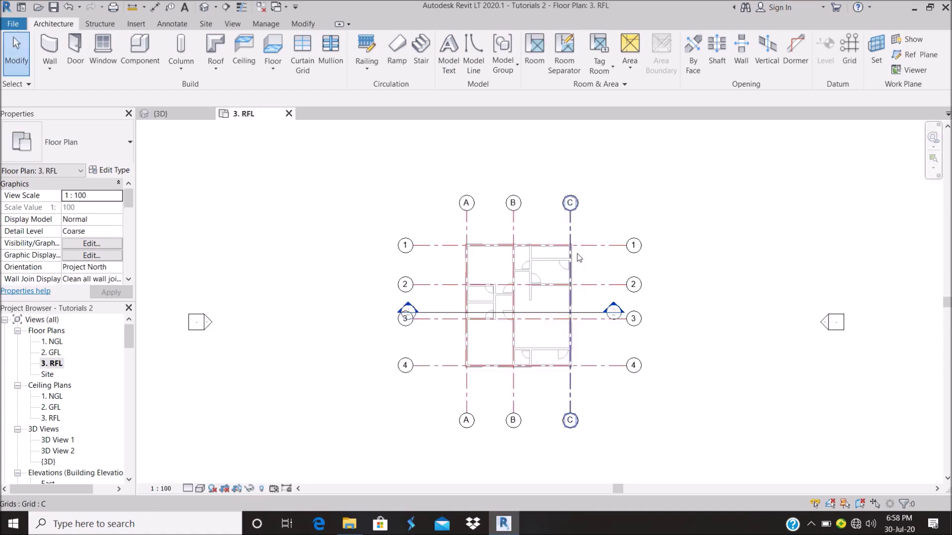
# Step: Start a Roof by Footprint on 3. RFL, picking the left and bottom walls as edges
pyautogui.scroll(3, 578, 257)
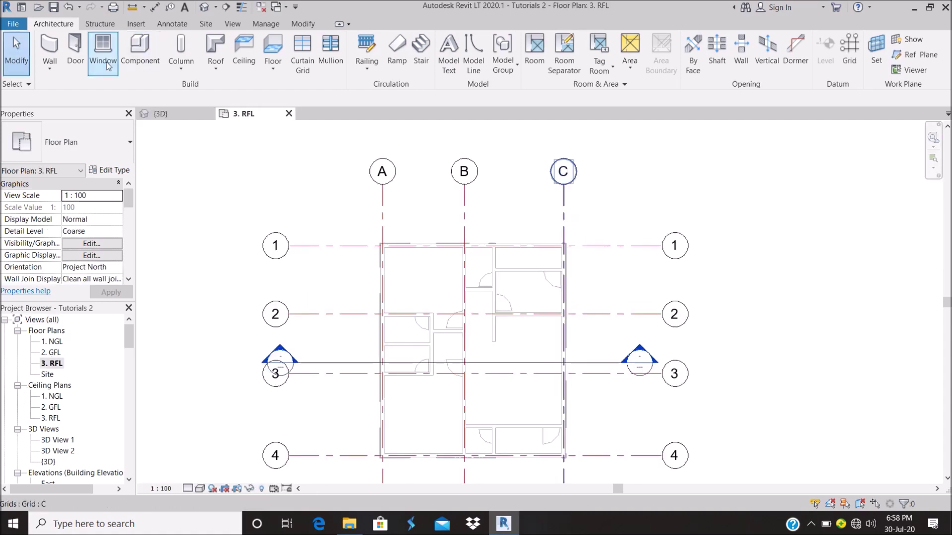
pyautogui.click(219, 67)
pyautogui.click(255, 91)
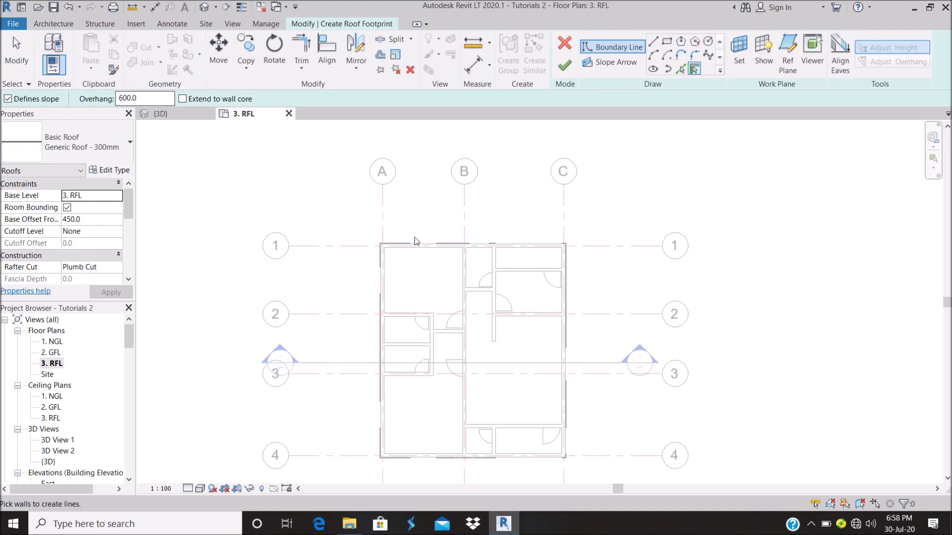
pyautogui.scroll(3, 416, 242)
pyautogui.click(357, 304)
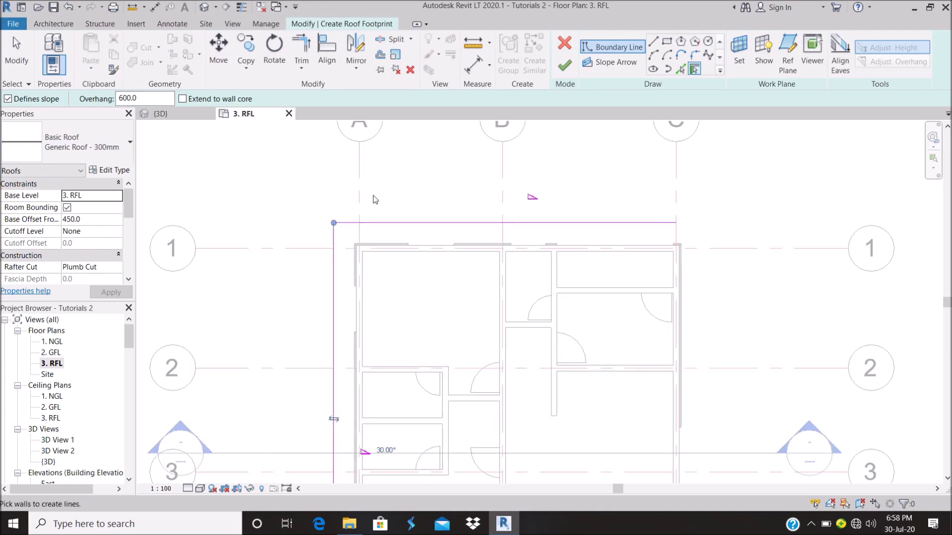
pyautogui.scroll(-3, 371, 198)
pyautogui.click(461, 383)
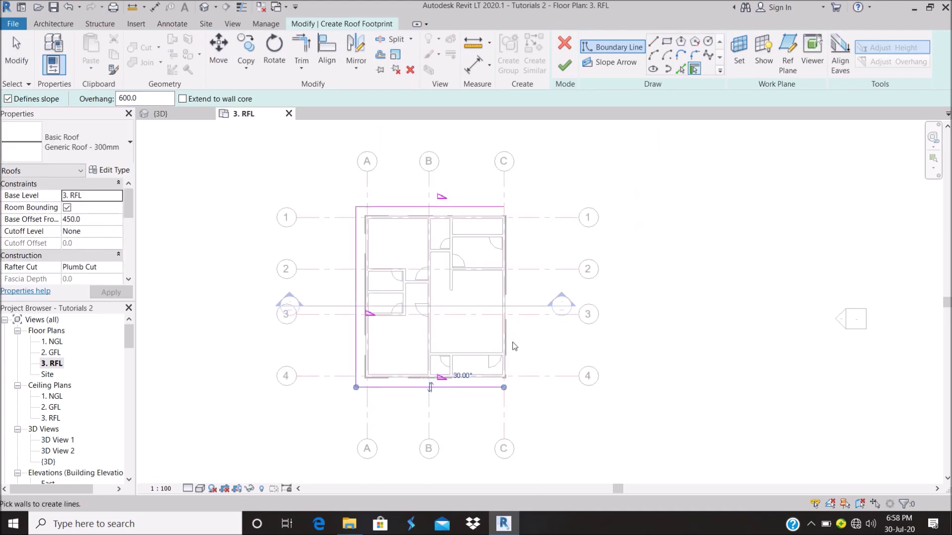
pyautogui.press('Escape')
pyautogui.press('Escape')
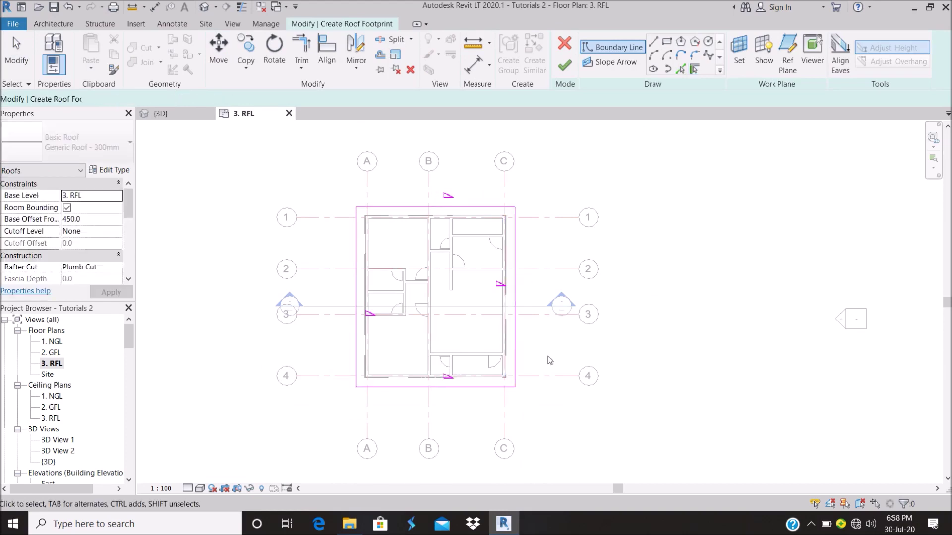
# Step: Finish the roof footprint and view the new roof in the default 3D view
pyautogui.moveTo(534, 340)
pyautogui.mouseDown(button='middle')
pyautogui.moveTo(513, 321)
pyautogui.moveTo(541, 344)
pyautogui.mouseUp(button='middle')
pyautogui.scroll(1, 453, 321)
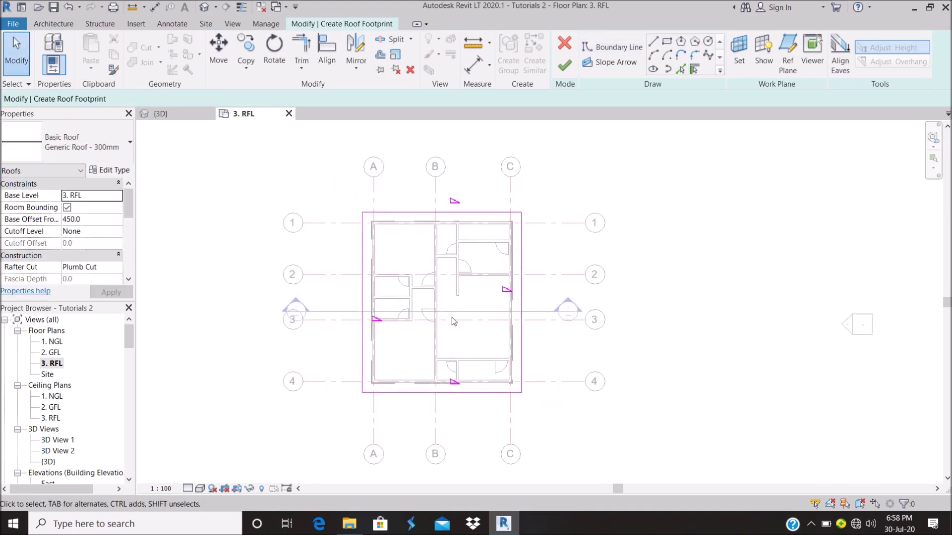
pyautogui.scroll(2, 378, 246)
pyautogui.scroll(2, 511, 151)
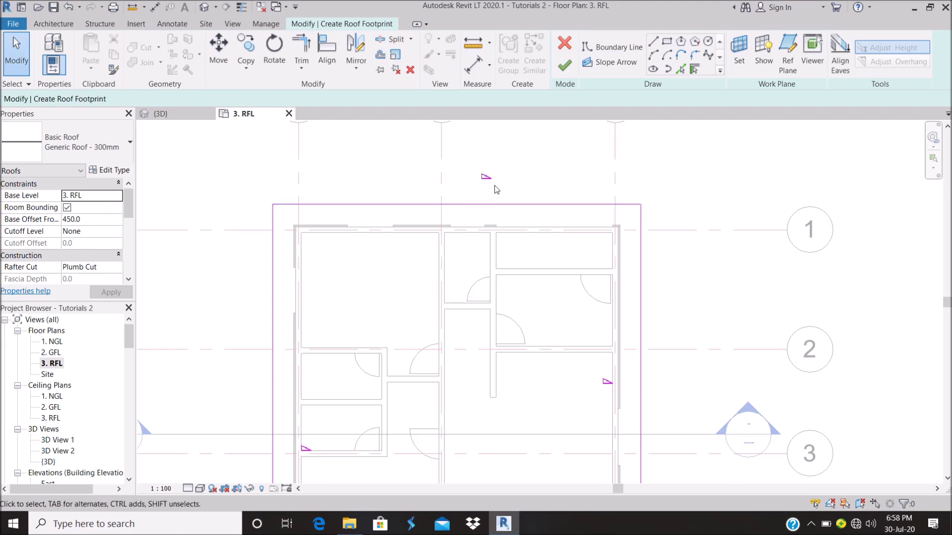
pyautogui.scroll(-1, 487, 177)
pyautogui.scroll(-4, 486, 169)
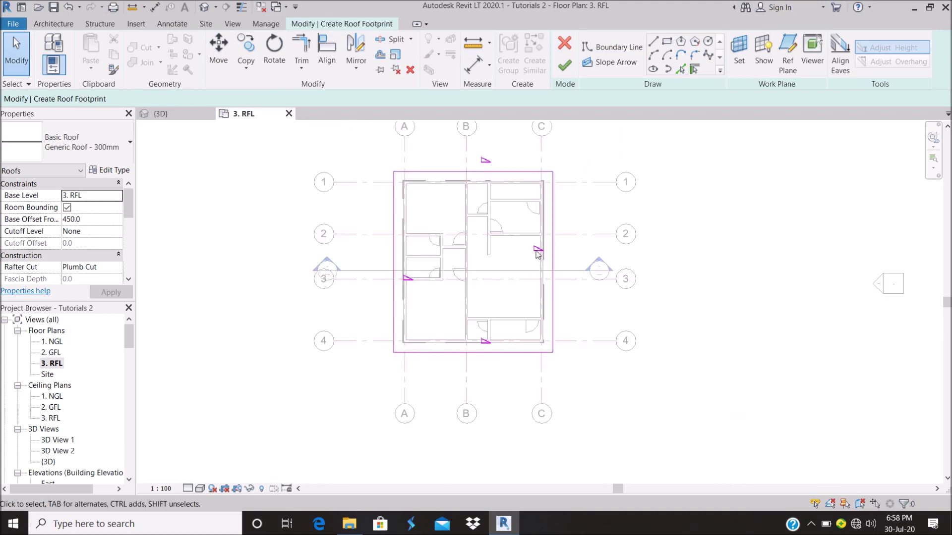
pyautogui.scroll(1, 540, 303)
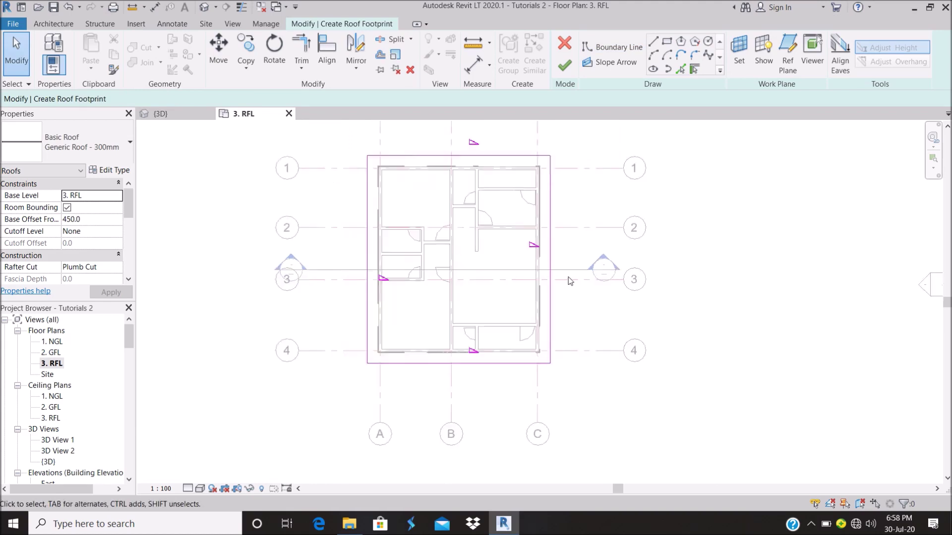
pyautogui.scroll(1, 570, 281)
pyautogui.scroll(-3, 518, 333)
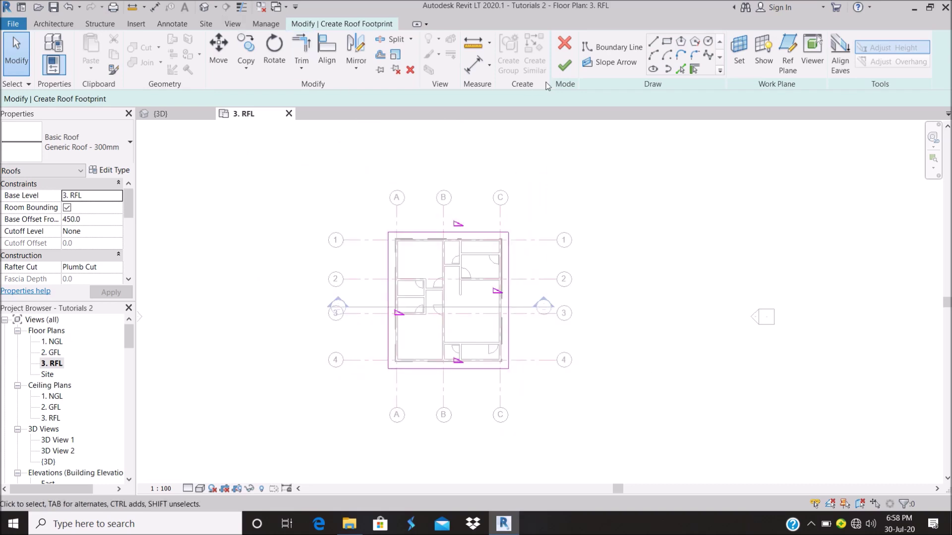
pyautogui.click(564, 66)
pyautogui.click(203, 7)
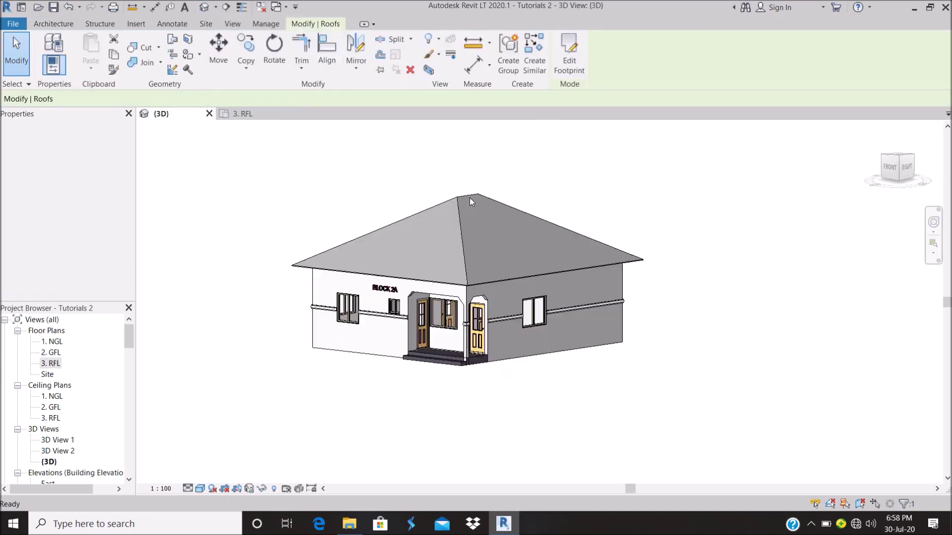
# Step: On 3. RFL, edit the roof footprint so the top, right and bottom edges don't define slope
pyautogui.press('Escape')
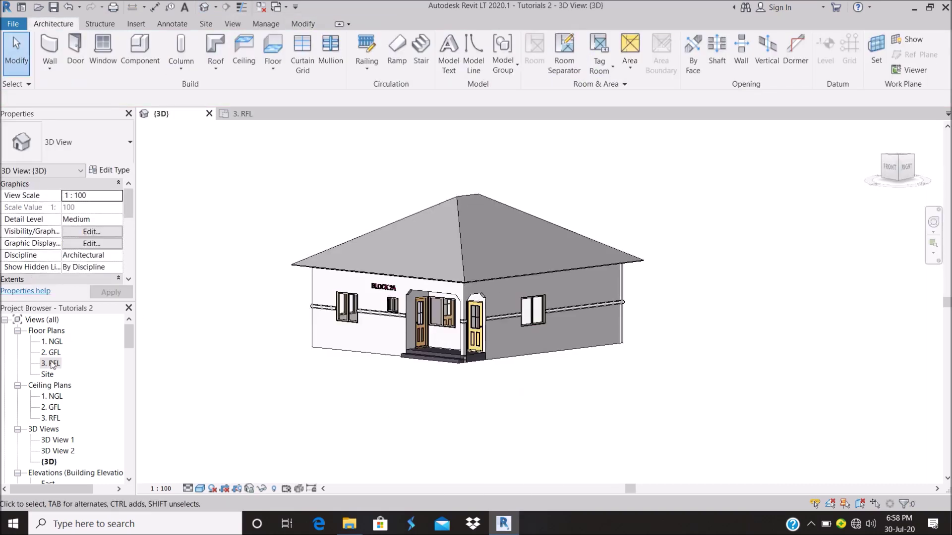
pyautogui.doubleClick(51, 364)
pyautogui.doubleClick(477, 283)
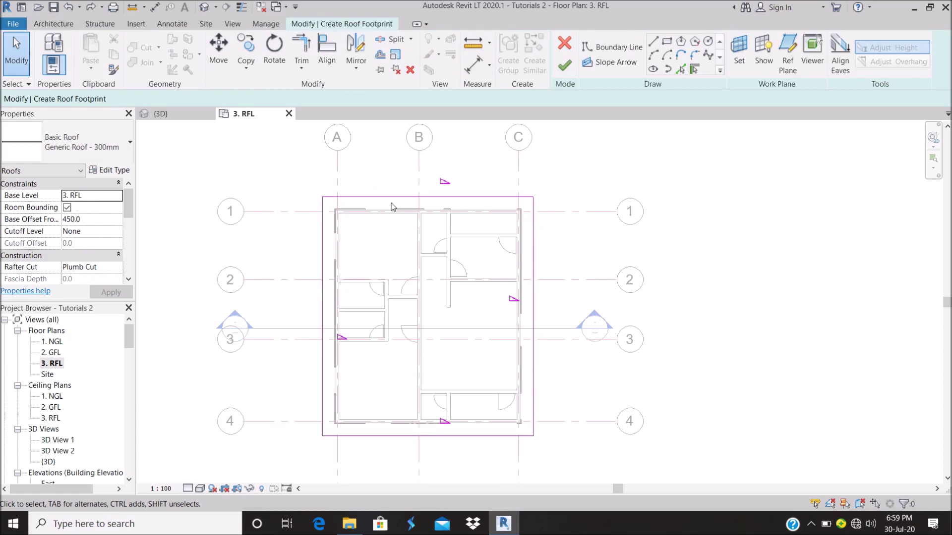
pyautogui.scroll(-2, 391, 206)
pyautogui.moveTo(548, 440); pyautogui.dragTo(388, 186)
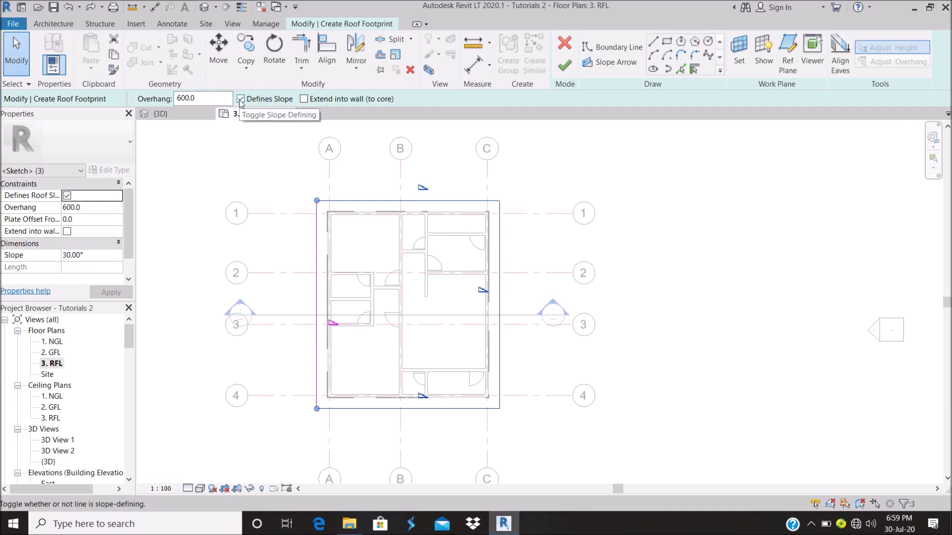
pyautogui.click(240, 99)
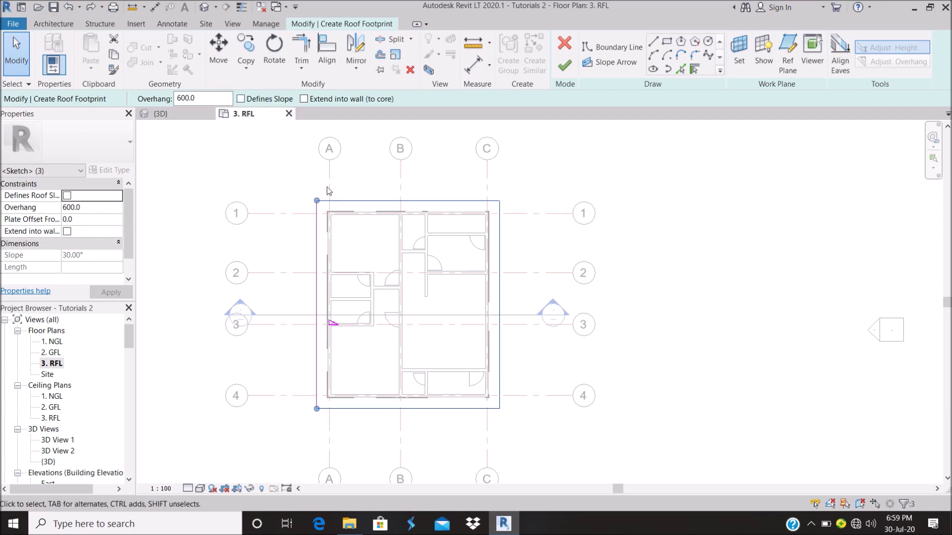
pyautogui.click(190, 198)
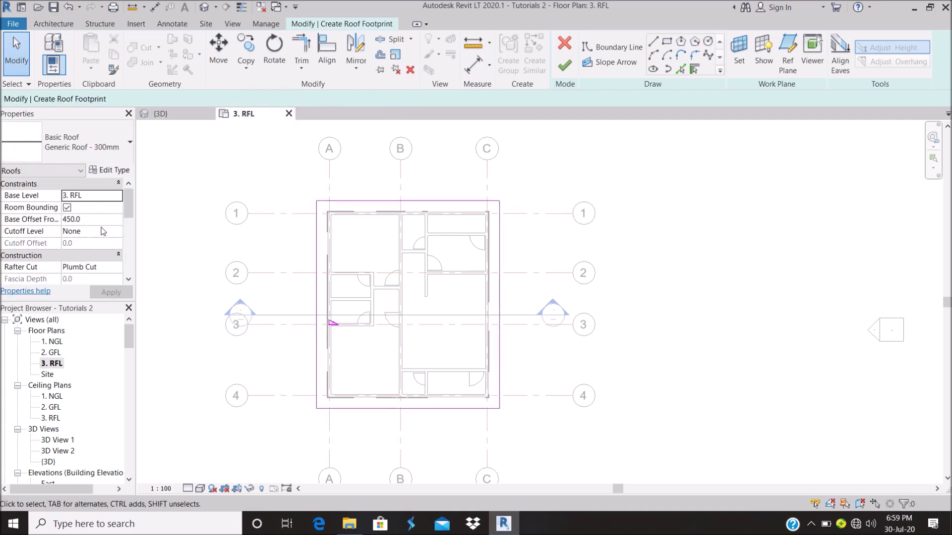
pyautogui.scroll(-2, 103, 233)
pyautogui.scroll(-2, 102, 247)
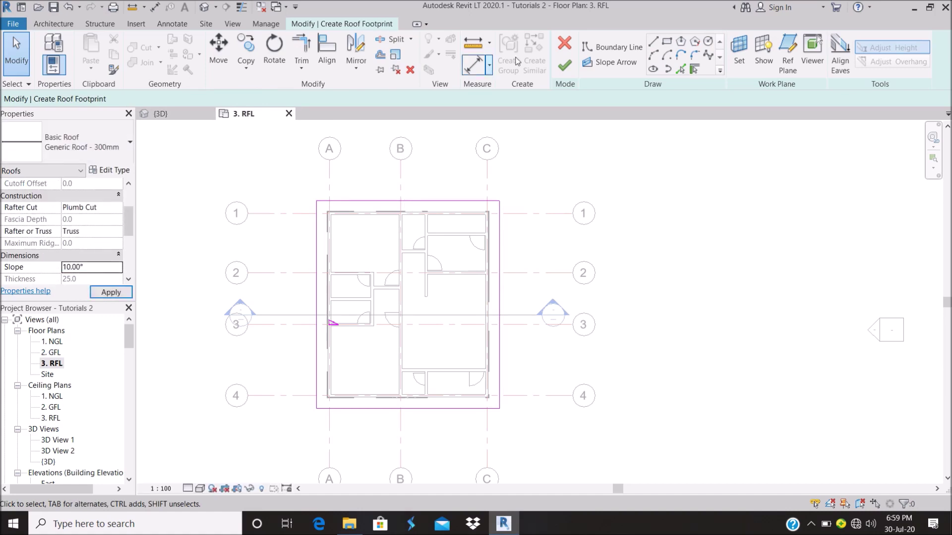
pyautogui.click(565, 65)
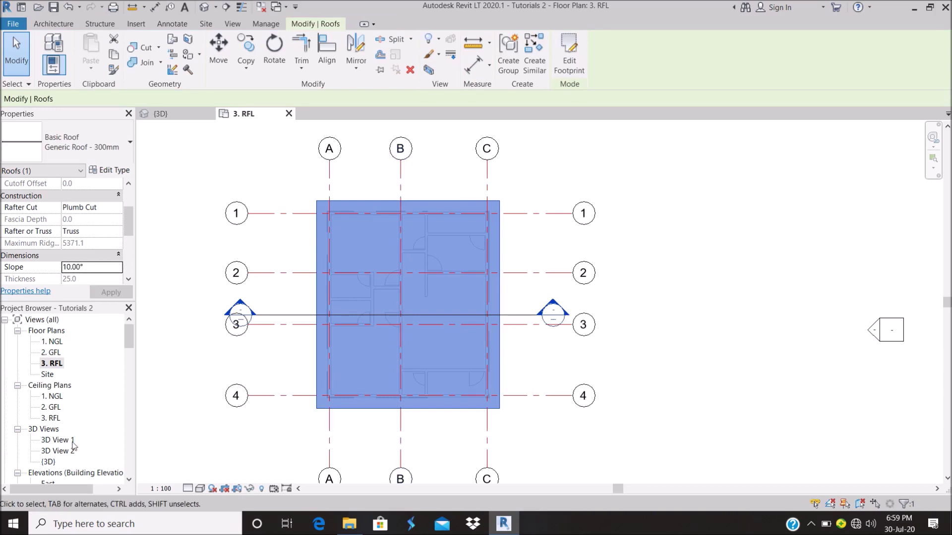
# Step: In 3D, change the single-slope roof's type to Generic Roof - 300mm - Filled
pyautogui.click(204, 7)
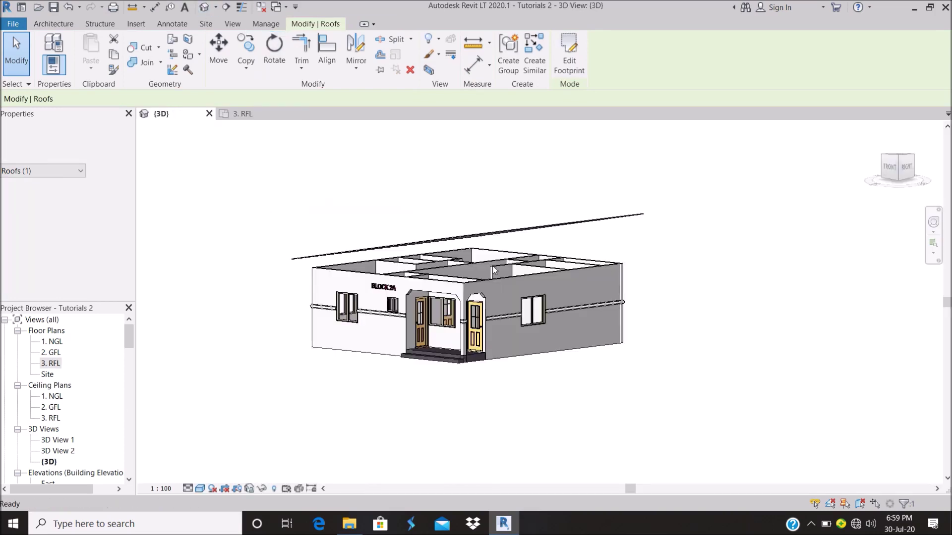
pyautogui.moveTo(496, 298)
pyautogui.keyDown('shift'); pyautogui.mouseDown(button='middle')
pyautogui.moveTo(591, 325)
pyautogui.moveTo(530, 227)
pyautogui.mouseUp(button='middle'); pyautogui.keyUp('shift')
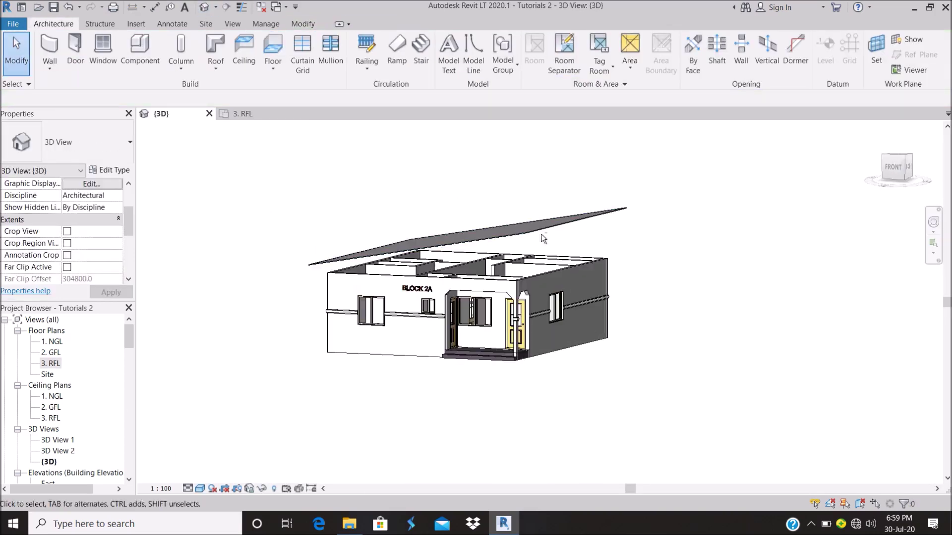
pyautogui.scroll(3, 529, 227)
pyautogui.click(551, 228)
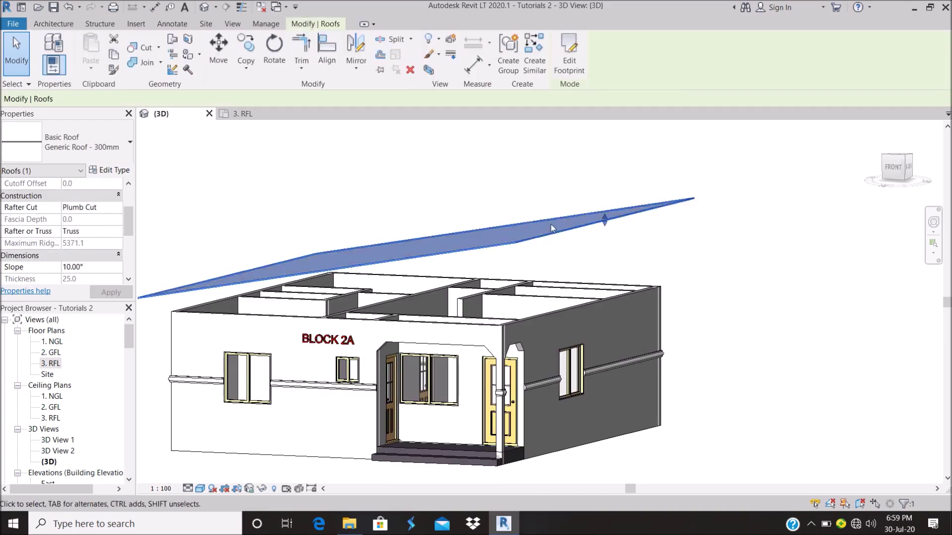
pyautogui.click(84, 143)
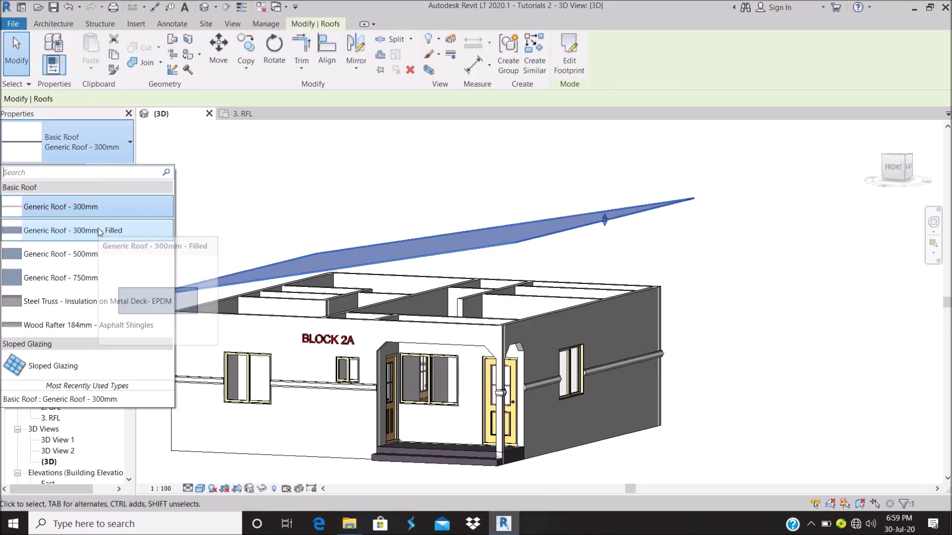
pyautogui.click(101, 232)
pyautogui.click(456, 173)
pyautogui.moveTo(599, 174)
pyautogui.keyDown('shift'); pyautogui.mouseDown(button='middle')
pyautogui.moveTo(511, 245)
pyautogui.moveTo(605, 256)
pyautogui.mouseUp(button='middle'); pyautogui.keyUp('shift')
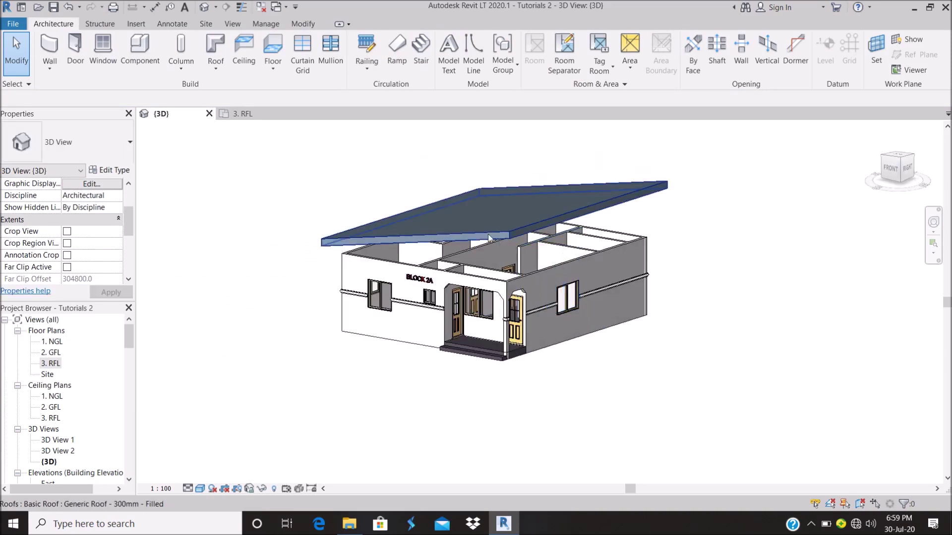
pyautogui.scroll(2, 463, 210)
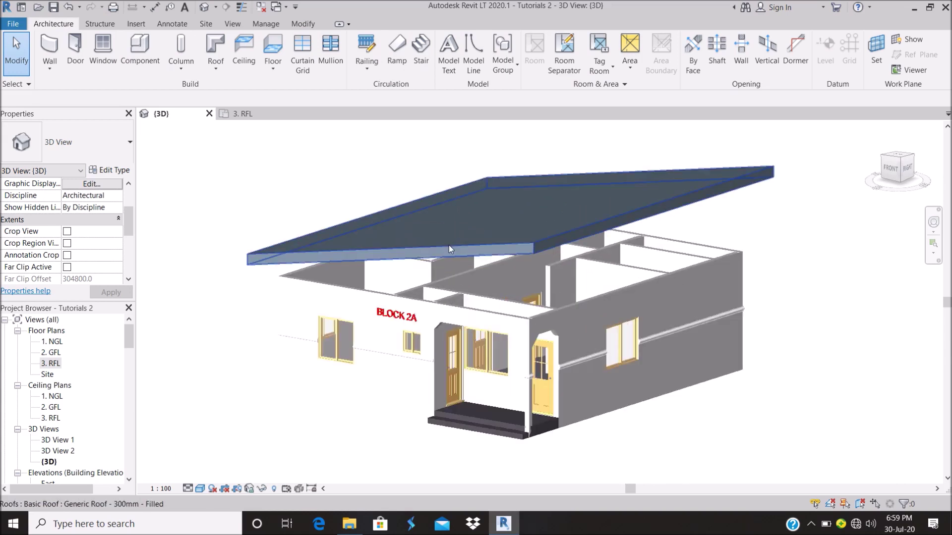
# Step: On 3. RFL, re-edit the roof footprint with base offset 0 and three non-sloping edges
pyautogui.doubleClick(52, 363)
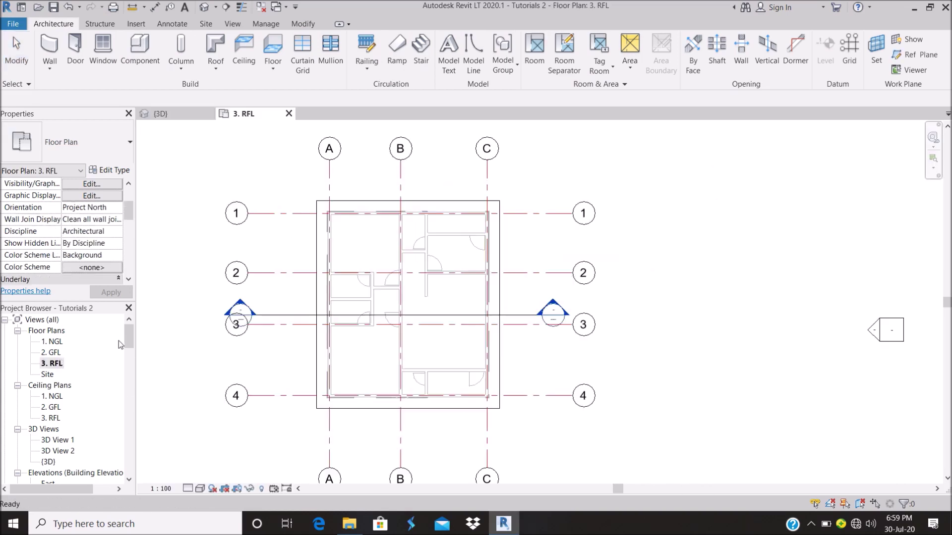
pyautogui.click(215, 45)
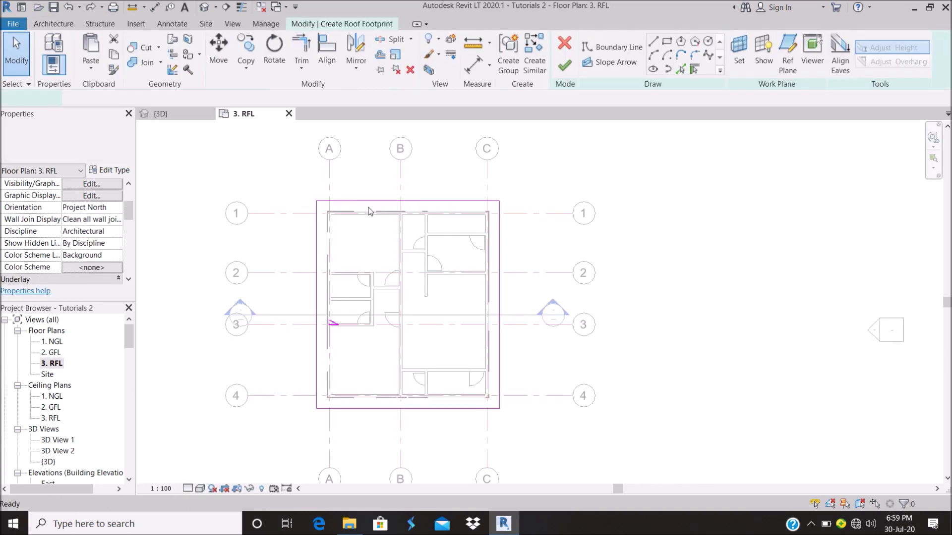
pyautogui.scroll(3, 91, 221)
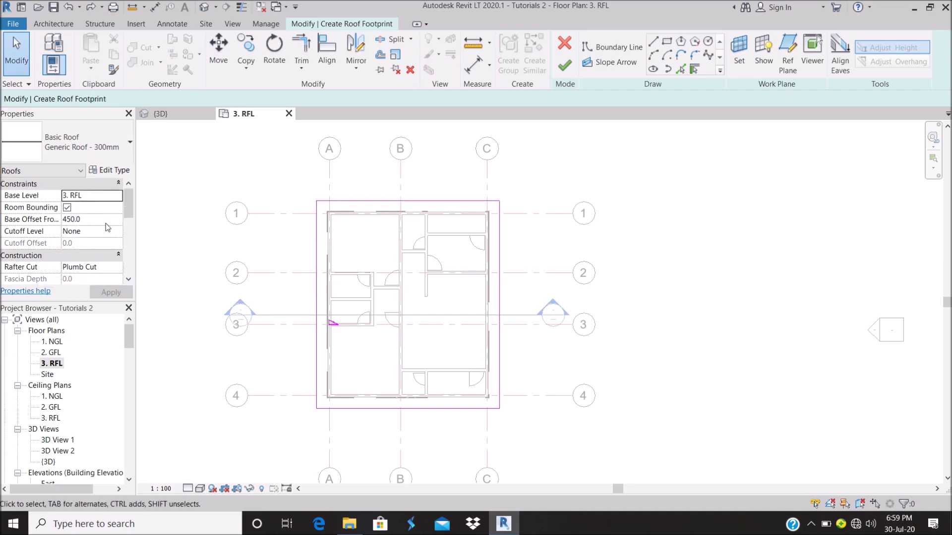
pyautogui.write('0')
pyautogui.press('Return')
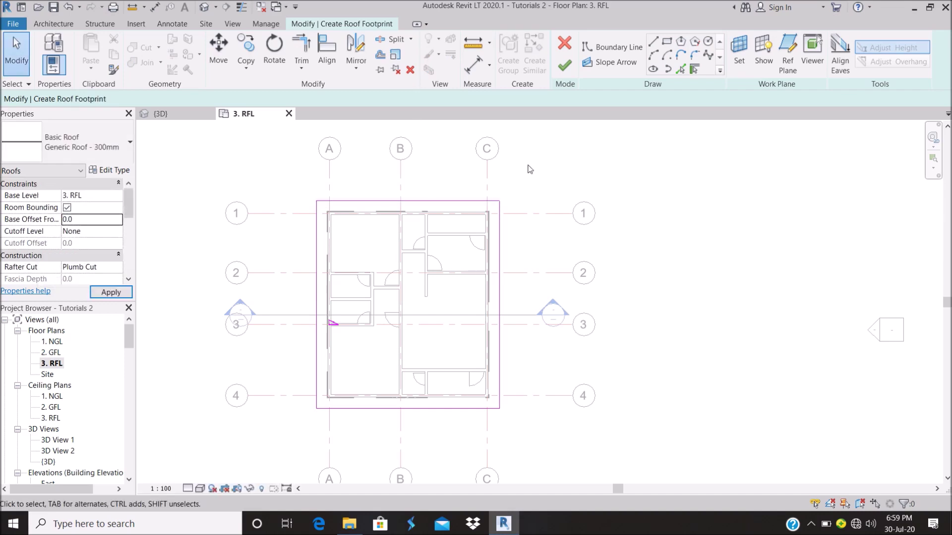
pyautogui.moveTo(560, 417); pyautogui.dragTo(430, 178)
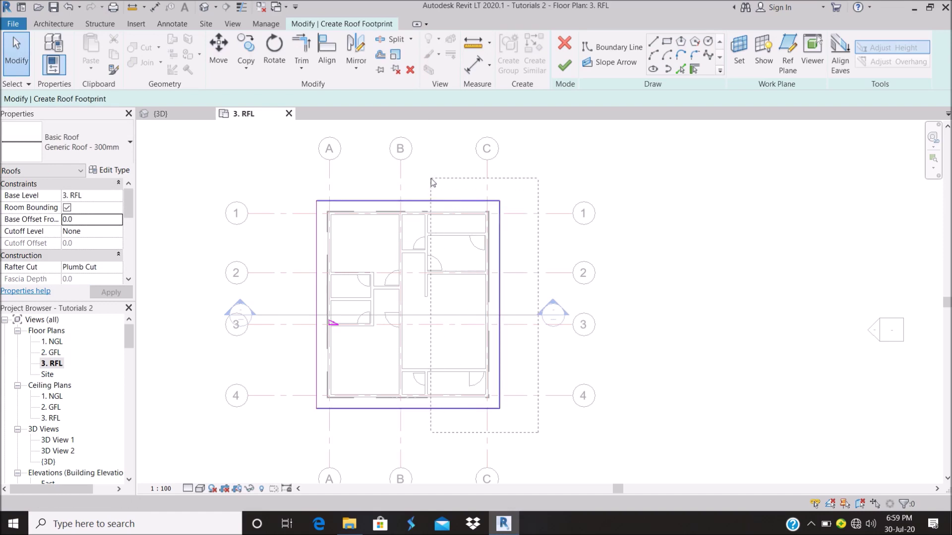
pyautogui.moveTo(561, 418); pyautogui.dragTo(414, 151)
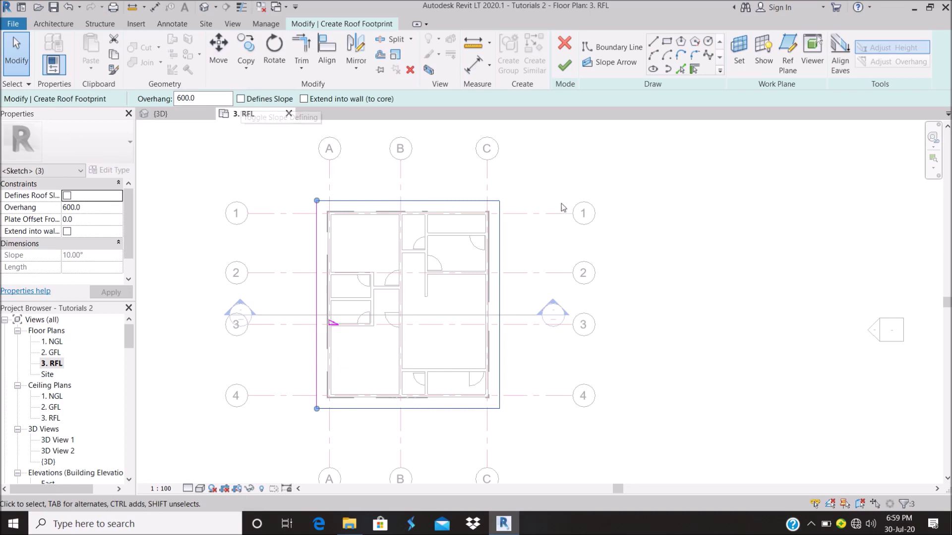
pyautogui.click(565, 65)
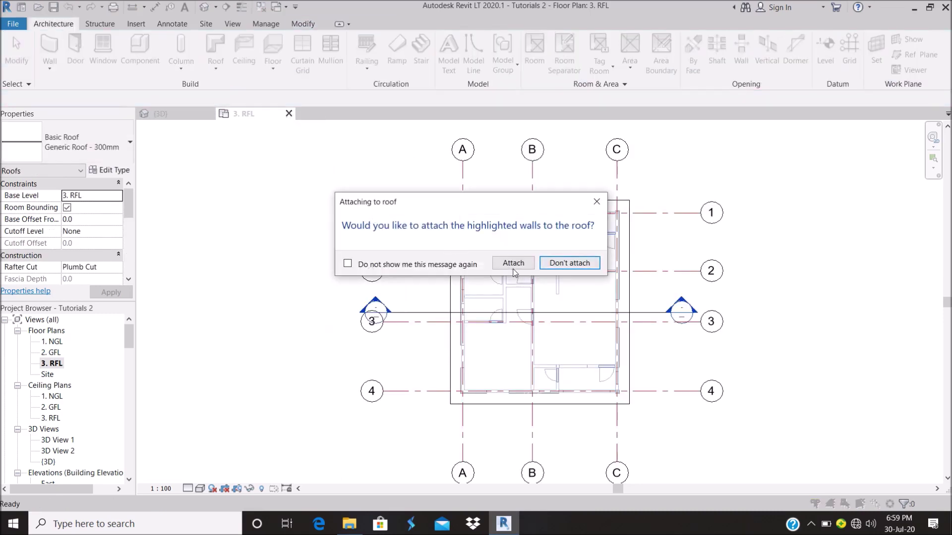
# Step: Attach the walls to the roof and set it to Generic Roof - 300mm - Filled
pyautogui.click(521, 268)
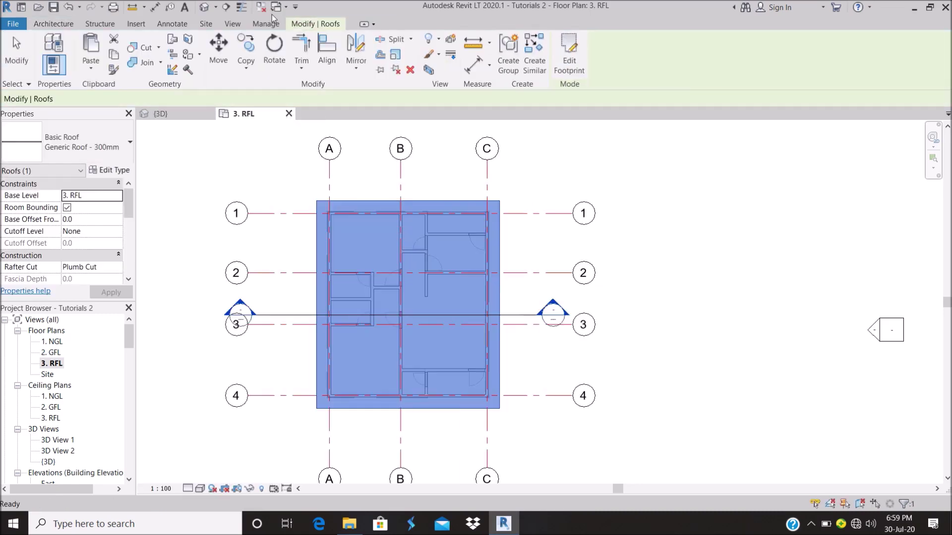
pyautogui.click(204, 6)
pyautogui.moveTo(539, 300)
pyautogui.keyDown('shift'); pyautogui.mouseDown(button='middle')
pyautogui.moveTo(505, 255)
pyautogui.moveTo(399, 236)
pyautogui.moveTo(372, 260)
pyautogui.moveTo(540, 238)
pyautogui.moveTo(544, 263)
pyautogui.moveTo(429, 261)
pyautogui.mouseUp(button='middle'); pyautogui.keyUp('shift')
pyautogui.click(431, 246)
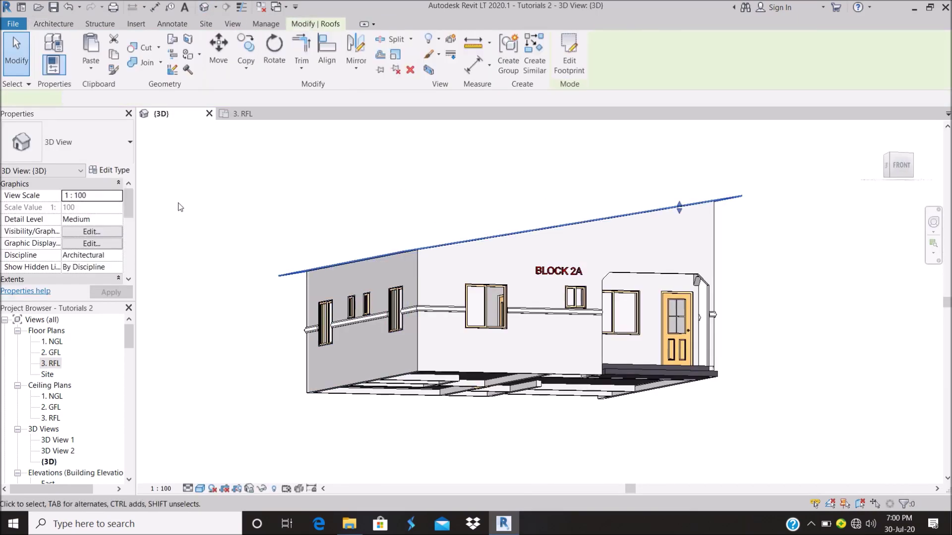
pyautogui.click(98, 148)
pyautogui.click(74, 166)
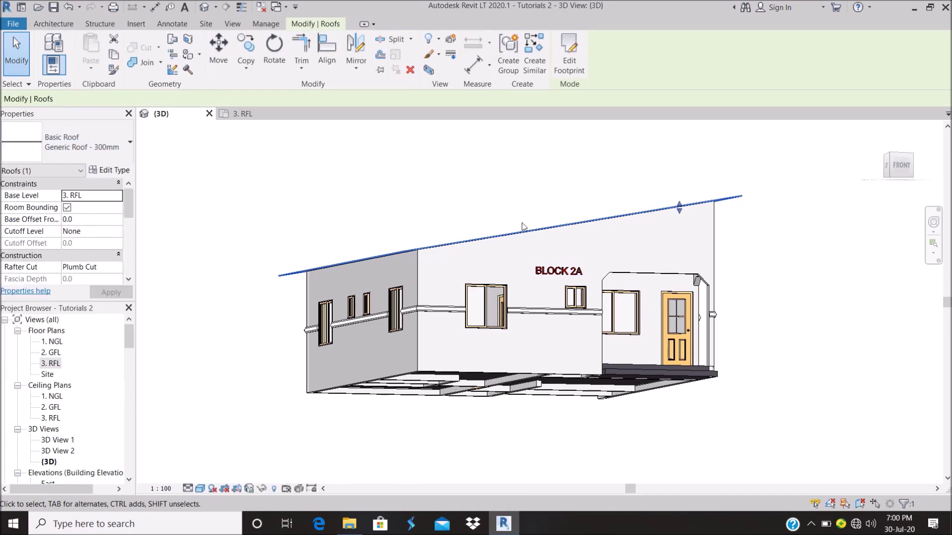
# Step: Temporarily hide the roof to inspect the wall tops, then reopen its footprint sketch
pyautogui.click(475, 204)
pyautogui.keyDown('shift'); pyautogui.moveTo(475, 204); pyautogui.dragTo(487, 241, button='middle'); pyautogui.keyUp('shift')
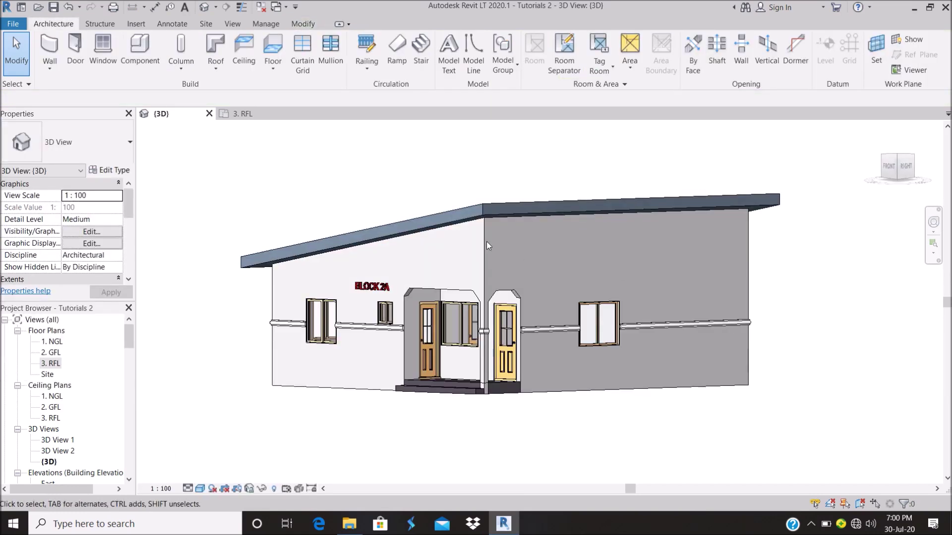
pyautogui.click(500, 210)
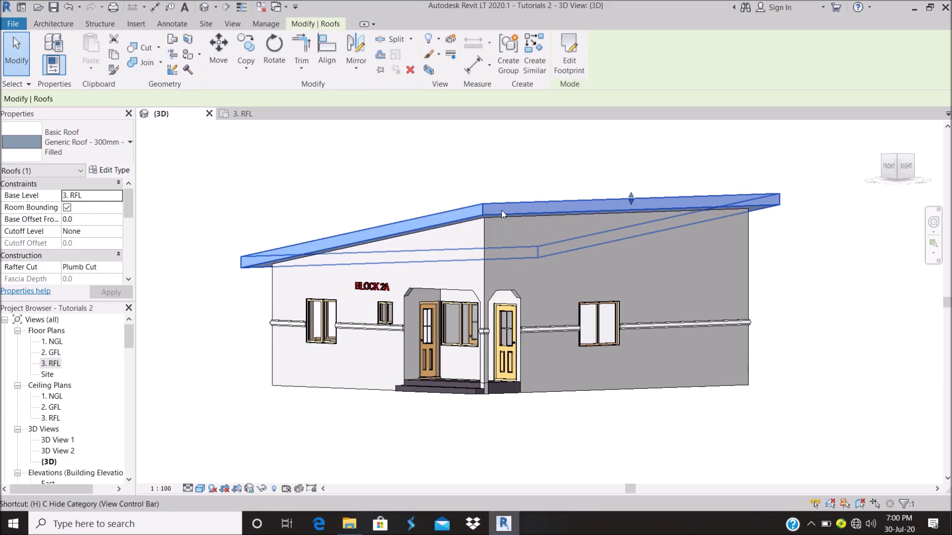
pyautogui.press('c')
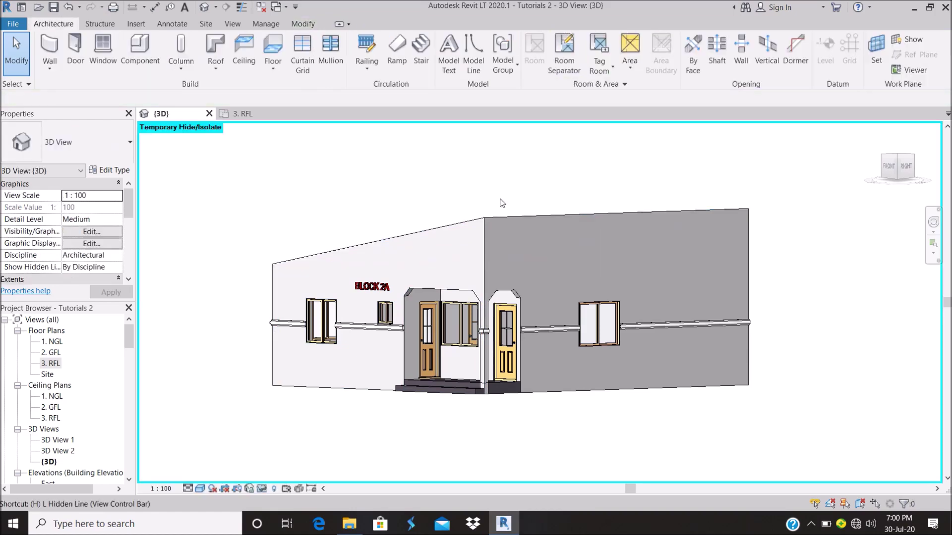
pyautogui.moveTo(503, 197)
pyautogui.keyDown('shift'); pyautogui.mouseDown(button='middle')
pyautogui.moveTo(546, 299)
pyautogui.moveTo(586, 321)
pyautogui.moveTo(559, 241)
pyautogui.mouseUp(button='middle'); pyautogui.keyUp('shift')
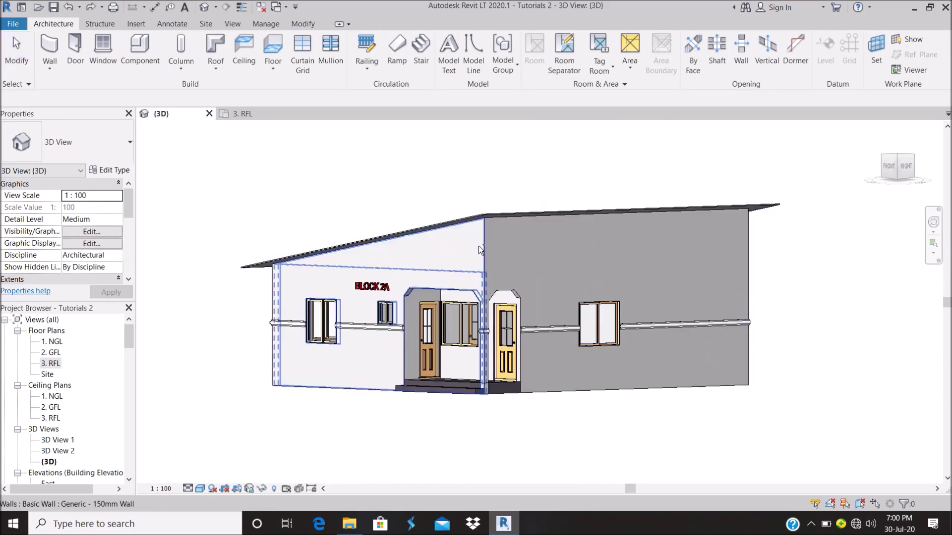
pyautogui.doubleClick(420, 242)
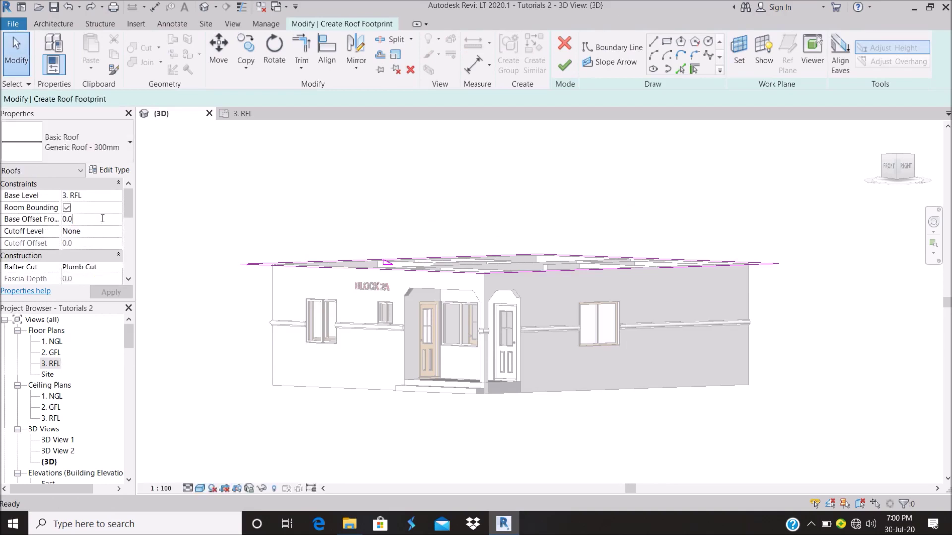
# Step: Finish the sketch without attaching walls and reapply Generic Roof - 300mm - Filled
pyautogui.click(566, 64)
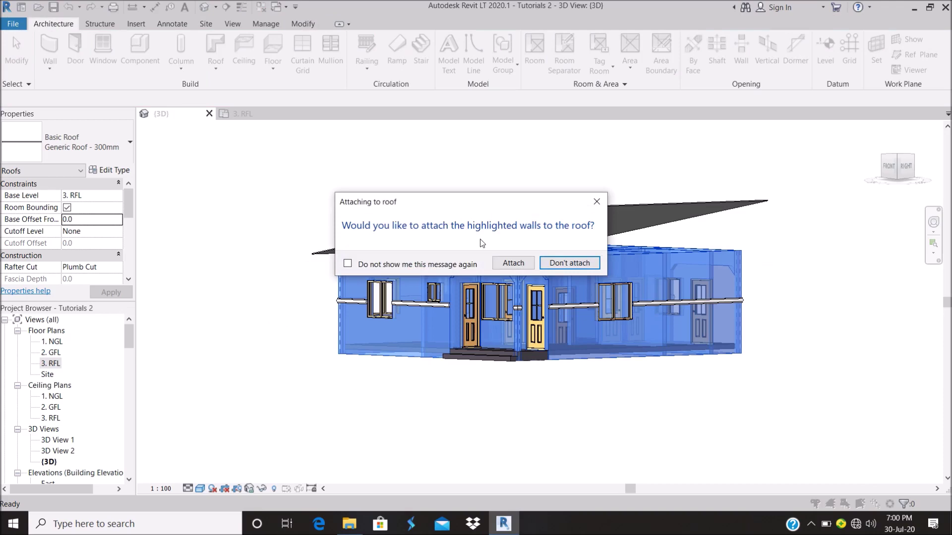
pyautogui.click(571, 266)
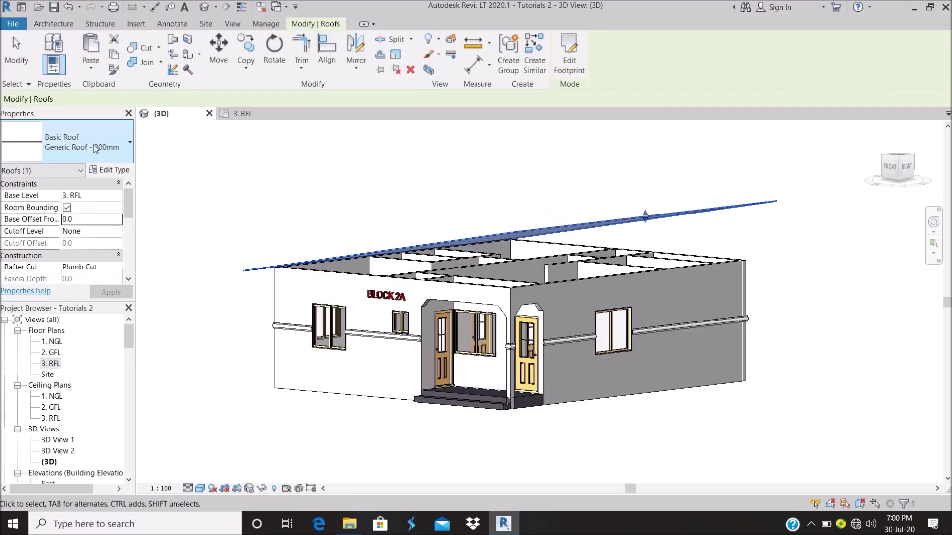
pyautogui.click(95, 146)
pyautogui.click(77, 231)
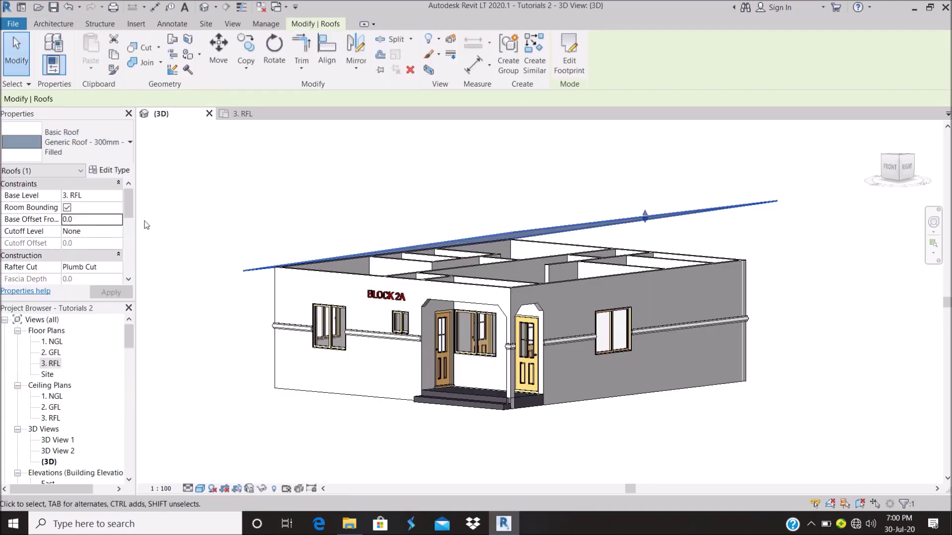
pyautogui.press('Escape')
# Step: Attach the tops of the right-hand and front walls to the sloped roof
pyautogui.keyDown('shift'); pyautogui.moveTo(546, 298); pyautogui.dragTo(624, 292, button='middle'); pyautogui.keyUp('shift')
pyautogui.scroll(3, 624, 288)
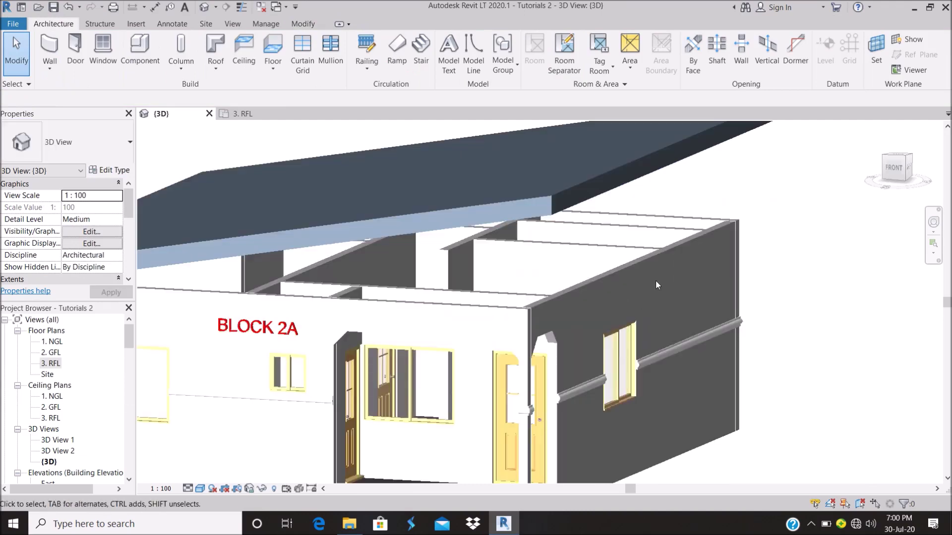
pyautogui.click(605, 276)
pyautogui.scroll(-3, 534, 208)
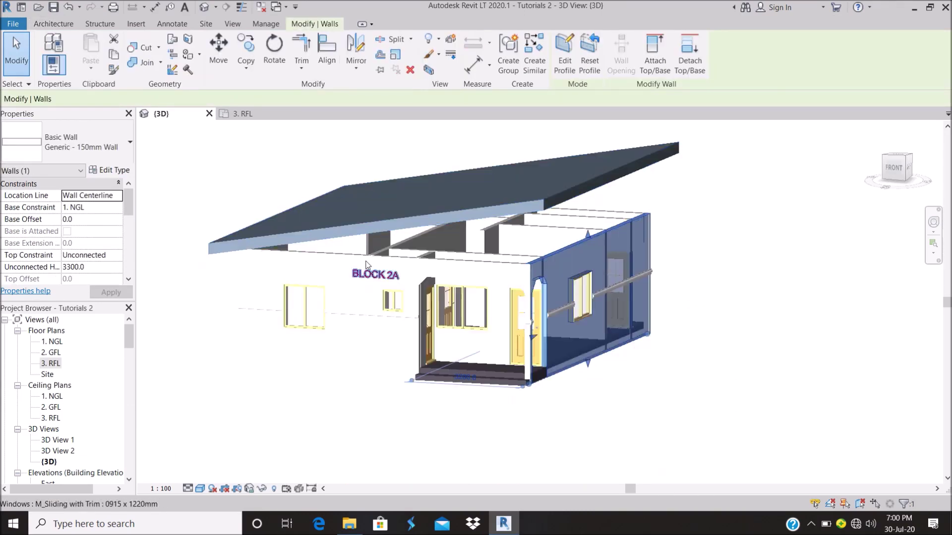
pyautogui.scroll(2, 661, 292)
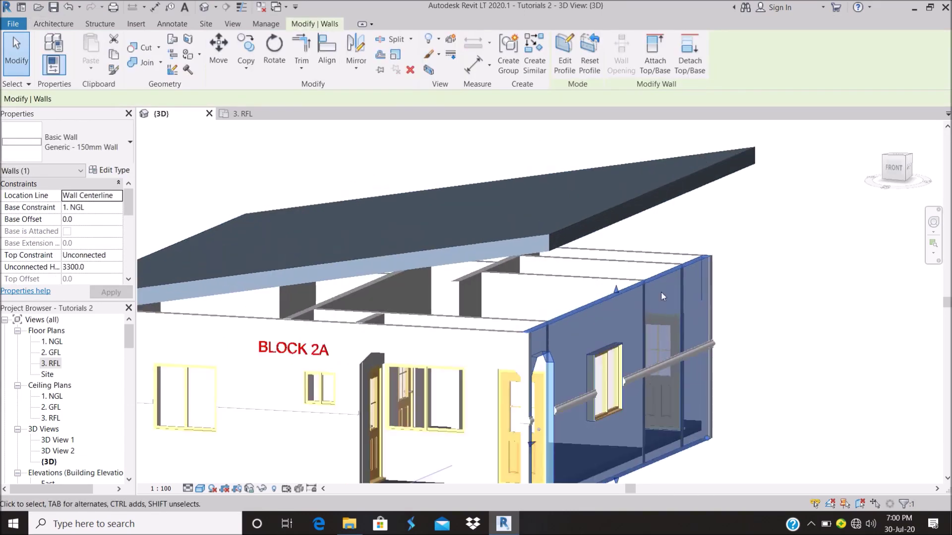
pyautogui.scroll(2, 624, 291)
pyautogui.click(643, 58)
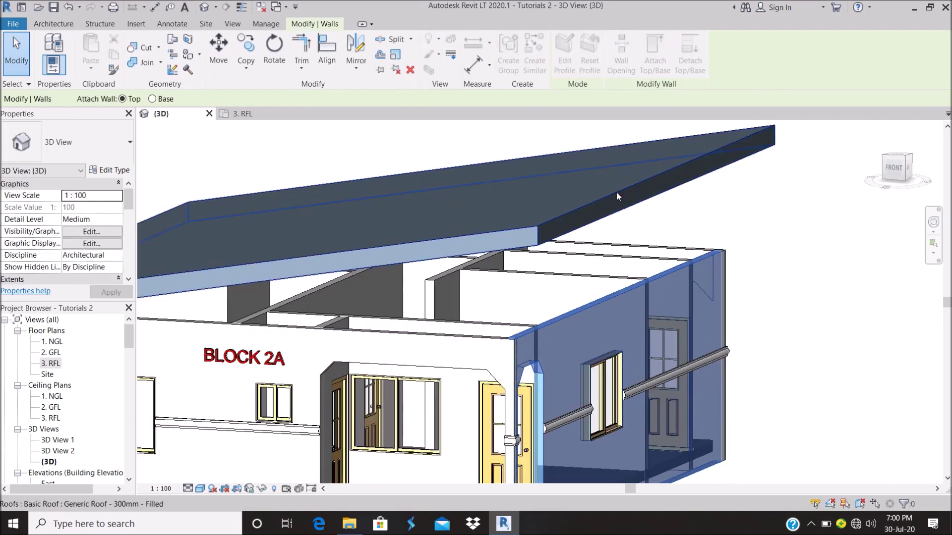
pyautogui.click(649, 203)
pyautogui.scroll(-3, 620, 223)
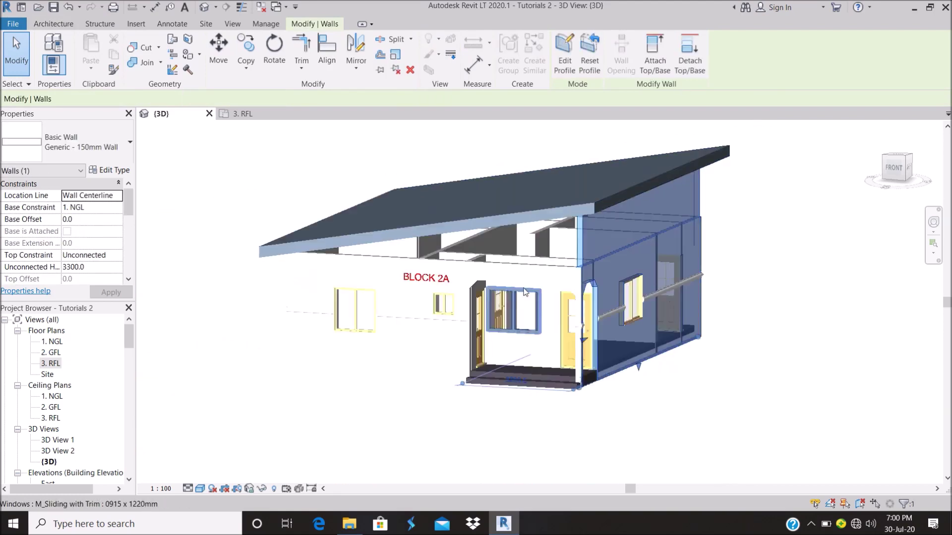
pyautogui.scroll(1, 498, 268)
pyautogui.click(498, 268)
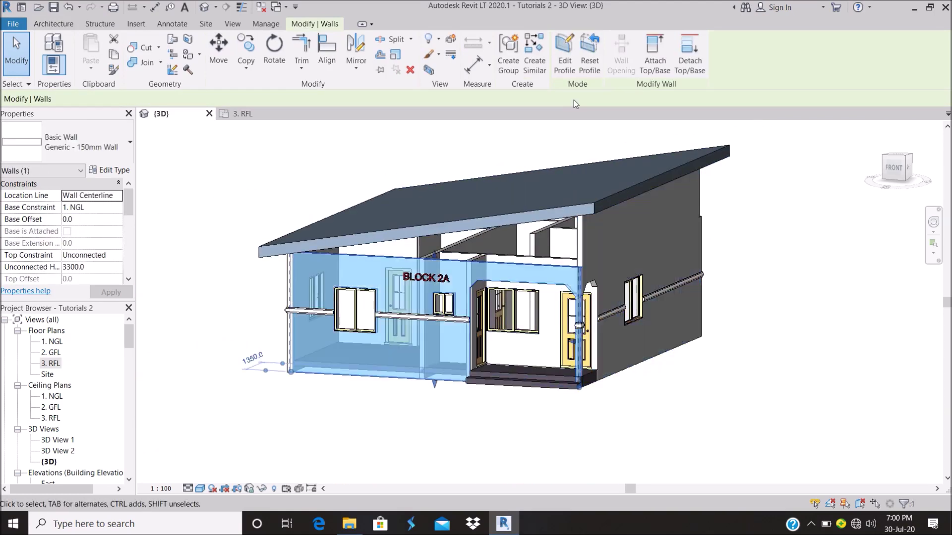
pyautogui.click(644, 55)
pyautogui.click(665, 176)
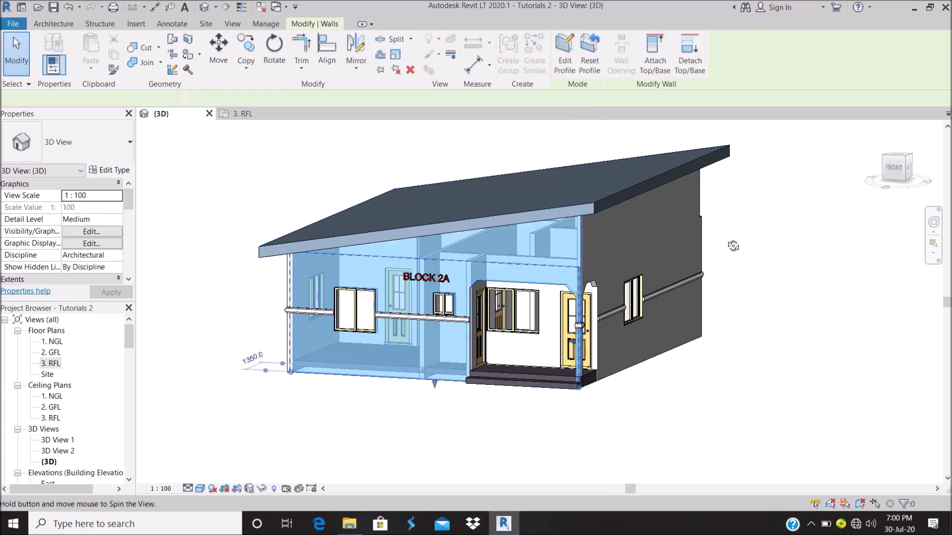
# Step: Attach the back-side wall's top to the roof as well
pyautogui.keyDown('shift'); pyautogui.moveTo(733, 246); pyautogui.dragTo(506, 272, button='middle'); pyautogui.keyUp('shift')
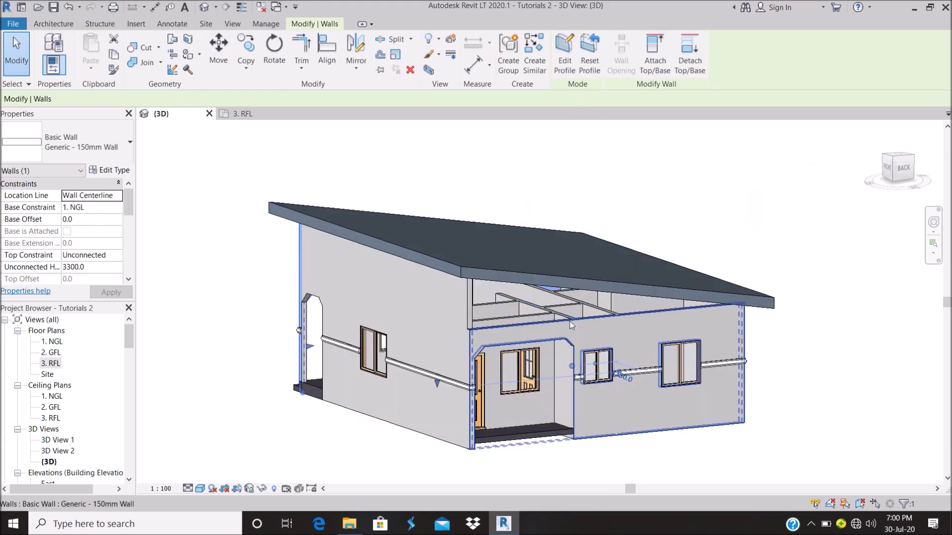
pyautogui.click(571, 325)
pyautogui.click(649, 71)
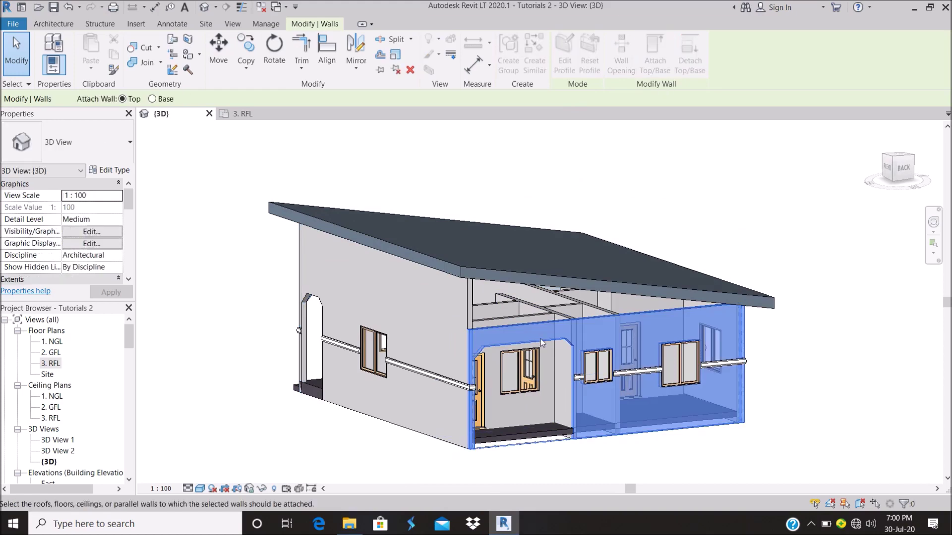
pyautogui.click(583, 285)
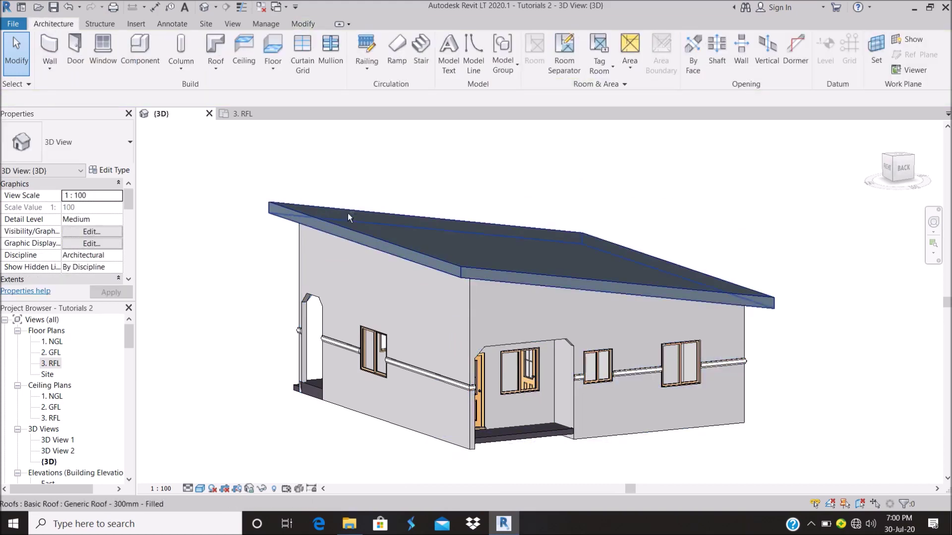
pyautogui.moveTo(347, 213)
pyautogui.keyDown('shift'); pyautogui.mouseDown(button='middle')
pyautogui.moveTo(676, 350)
pyautogui.moveTo(640, 270)
pyautogui.moveTo(253, 282)
pyautogui.moveTo(703, 286)
pyautogui.moveTo(540, 189)
pyautogui.moveTo(546, 270)
pyautogui.mouseUp(button='middle'); pyautogui.keyUp('shift')
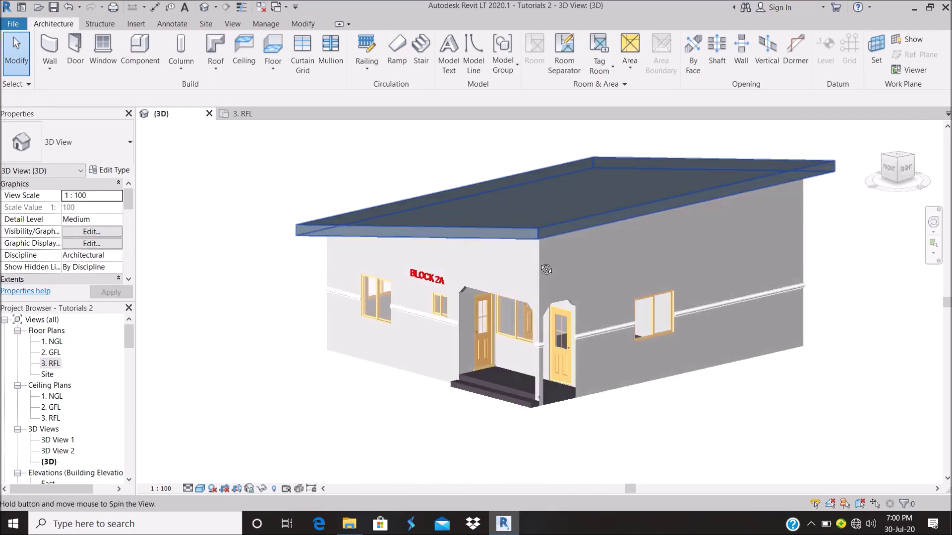
# Step: Temporarily hide the roof to inspect the walls from above, then restore it
pyautogui.click(541, 228)
pyautogui.press('h')
pyautogui.press('h')
pyautogui.moveTo(559, 178)
pyautogui.keyDown('shift'); pyautogui.mouseDown(button='middle')
pyautogui.moveTo(646, 244)
pyautogui.moveTo(644, 217)
pyautogui.mouseUp(button='middle'); pyautogui.keyUp('shift')
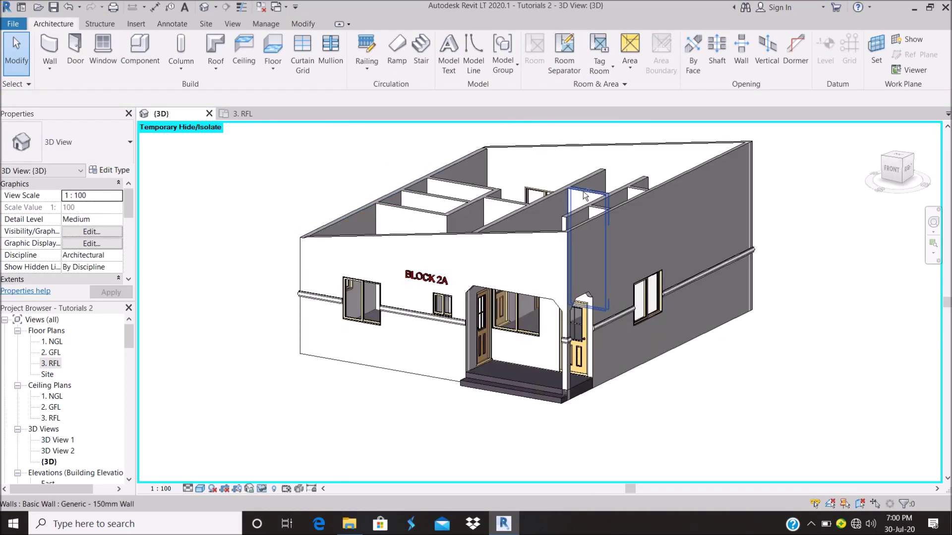
pyautogui.press('h')
pyautogui.press('r')
pyautogui.keyDown('shift'); pyautogui.moveTo(555, 206); pyautogui.dragTo(609, 205, button='middle'); pyautogui.keyUp('shift')
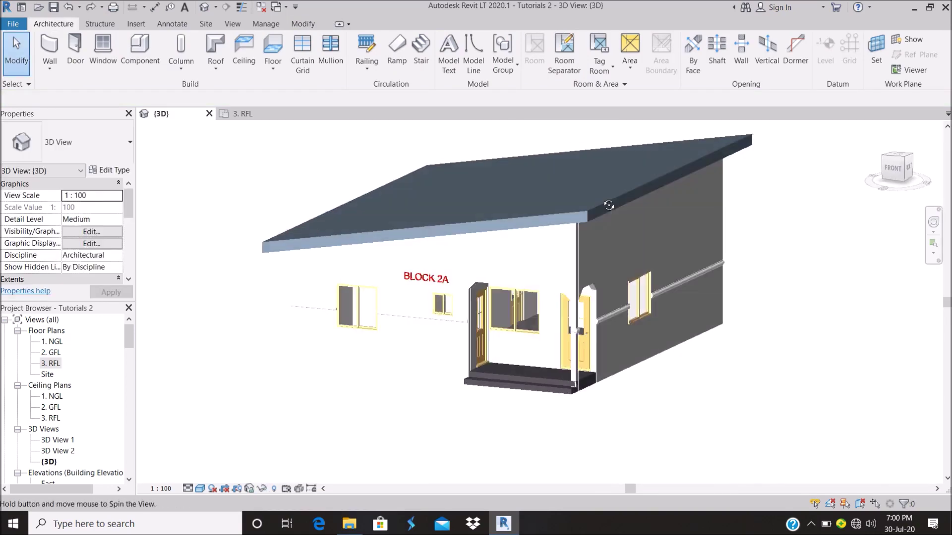
# Step: Attach the right side wall's top to the sloped roof
pyautogui.click(579, 216)
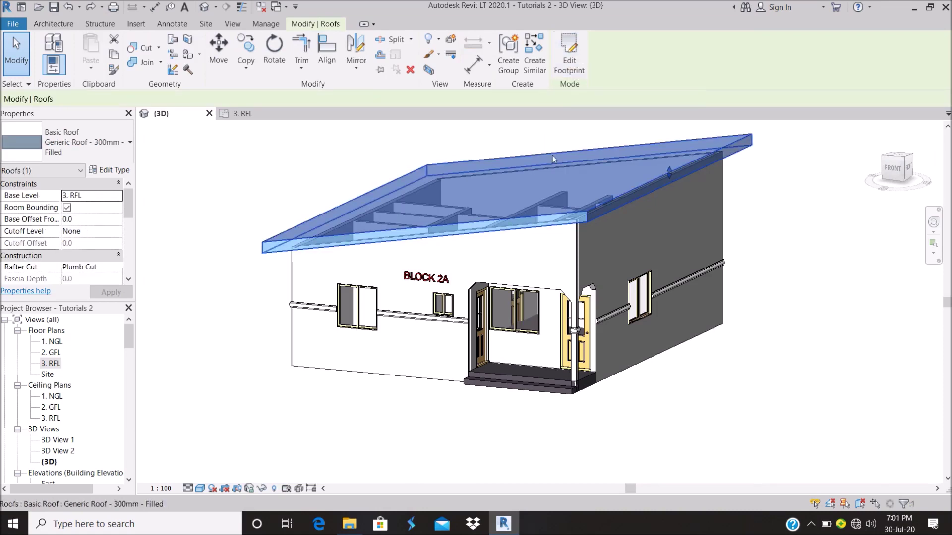
pyautogui.click(578, 251)
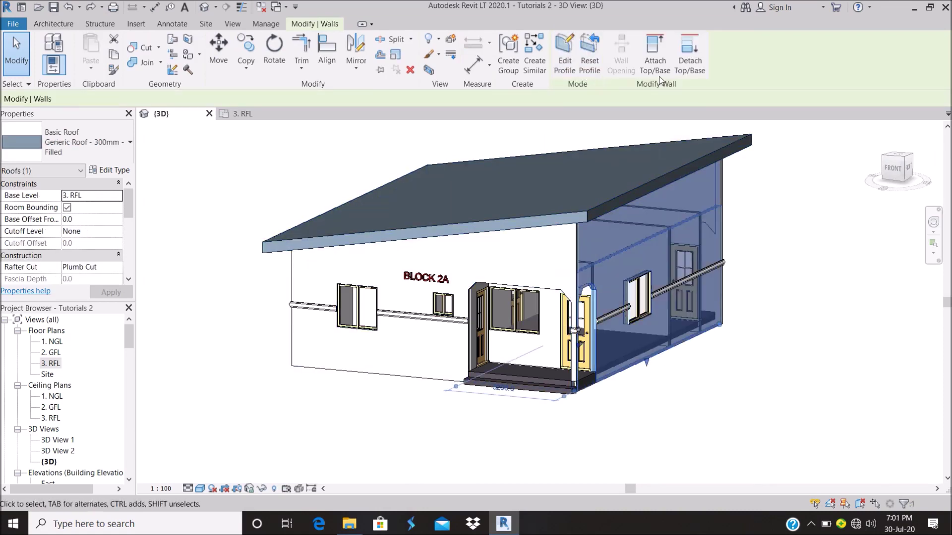
pyautogui.click(659, 78)
pyautogui.click(584, 212)
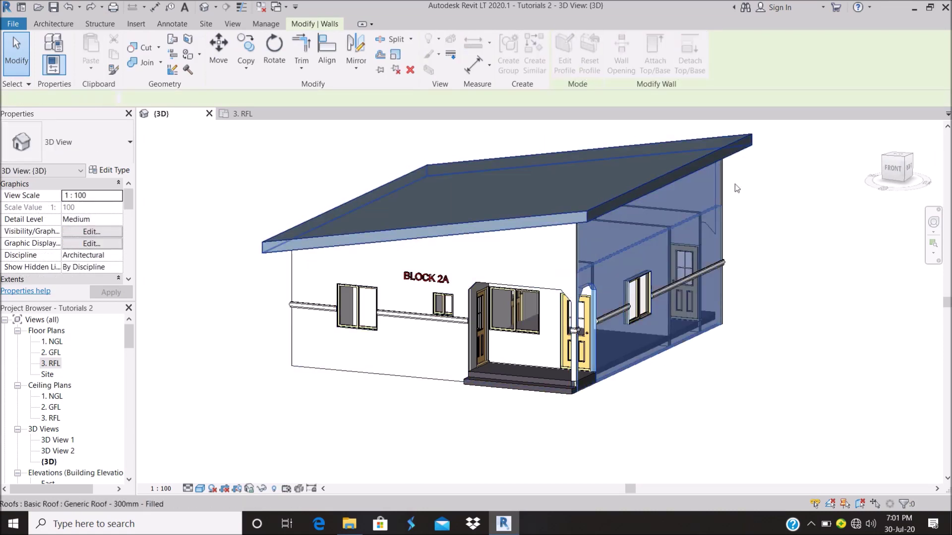
pyautogui.click(842, 225)
pyautogui.moveTo(719, 270)
pyautogui.keyDown('shift'); pyautogui.mouseDown(button='middle')
pyautogui.moveTo(649, 279)
pyautogui.moveTo(578, 177)
pyautogui.moveTo(760, 214)
pyautogui.moveTo(758, 277)
pyautogui.moveTo(546, 209)
pyautogui.moveTo(559, 172)
pyautogui.mouseUp(button='middle'); pyautogui.keyUp('shift')
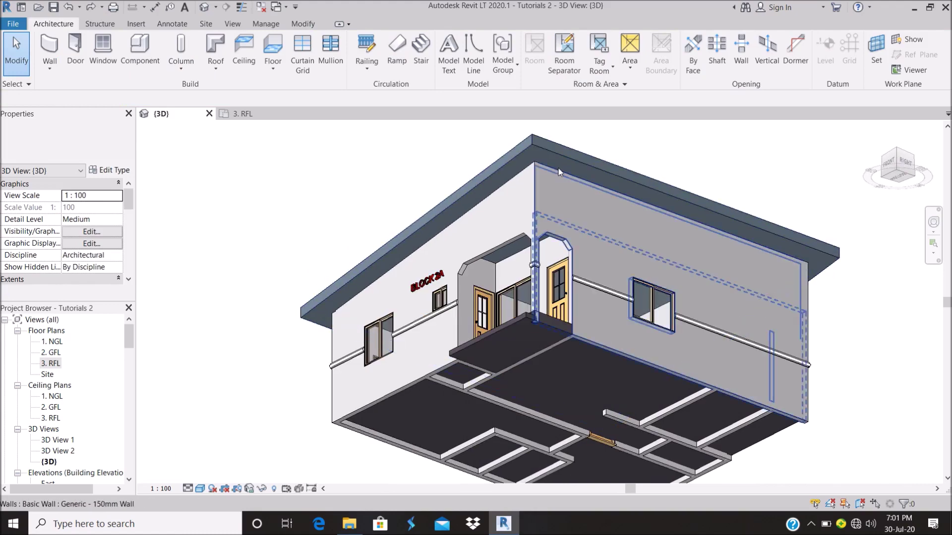
# Step: Paint the roof's front fascia face with the Paints and Coatings material using PT
pyautogui.scroll(3, 600, 181)
pyautogui.scroll(-2, 582, 181)
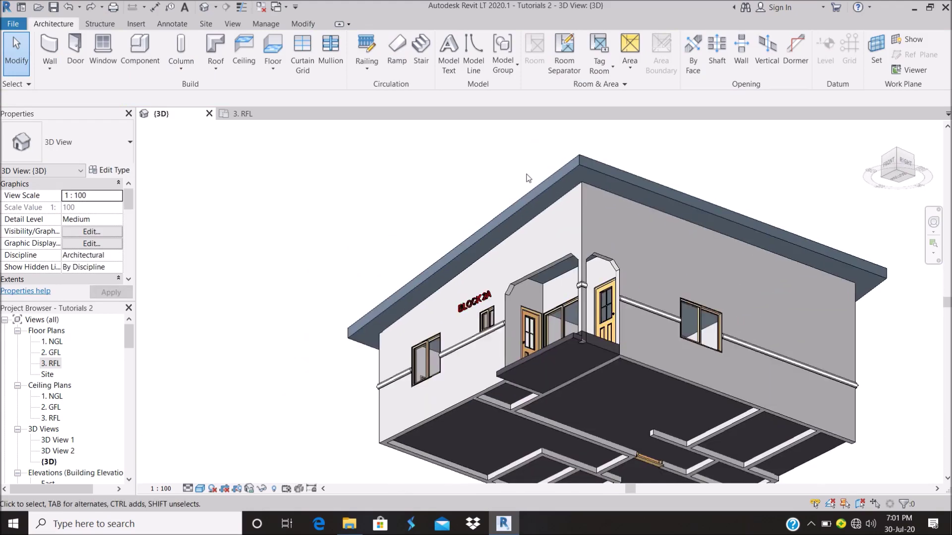
pyautogui.keyDown('shift'); pyautogui.moveTo(528, 178); pyautogui.dragTo(319, 110, button='middle'); pyautogui.keyUp('shift')
pyautogui.press('p')
pyautogui.press('t')
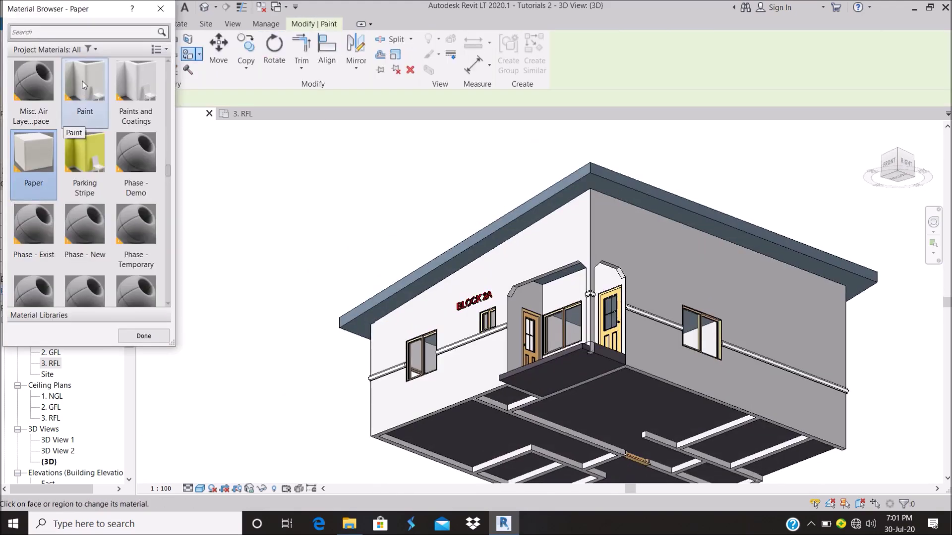
pyautogui.click(84, 85)
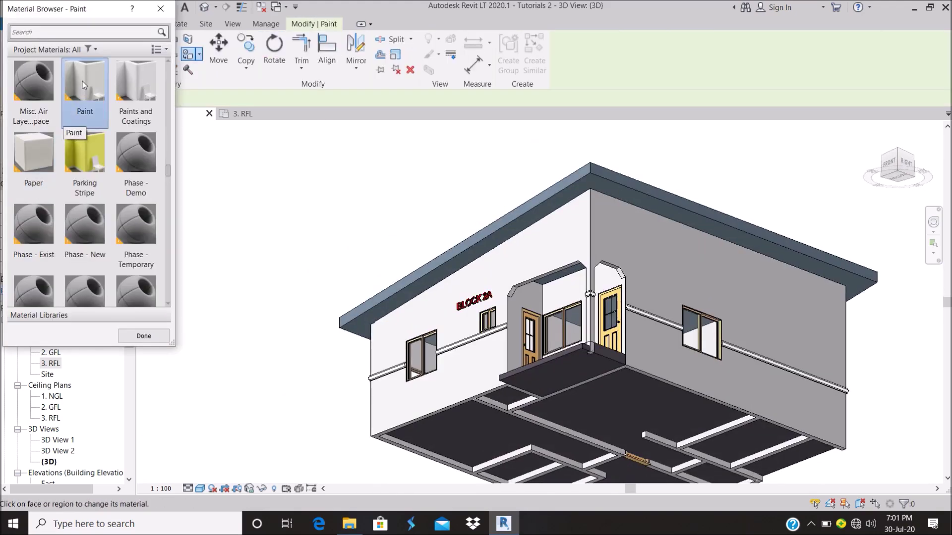
pyautogui.click(136, 89)
pyautogui.scroll(2, 579, 207)
pyautogui.scroll(1, 576, 160)
pyautogui.click(576, 160)
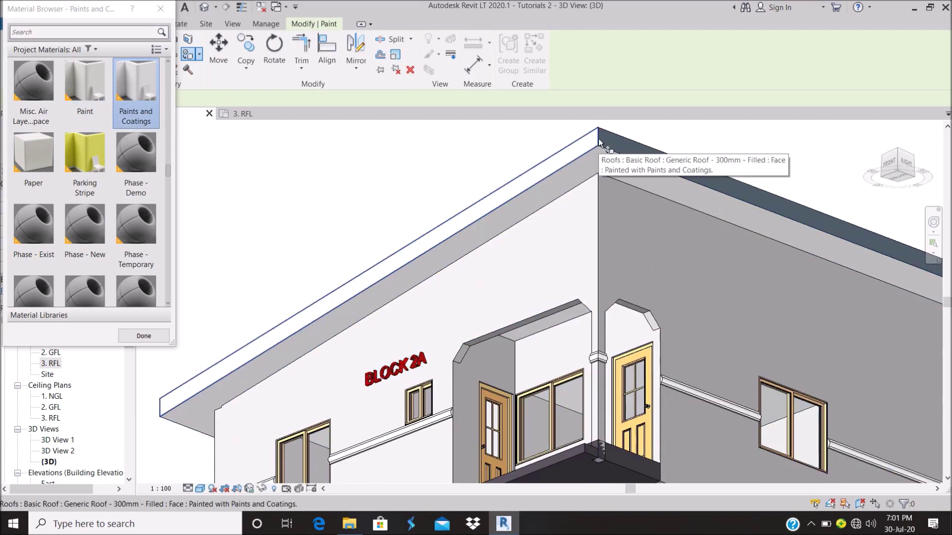
pyautogui.keyDown('shift'); pyautogui.moveTo(603, 143); pyautogui.dragTo(563, 307, button='middle'); pyautogui.keyUp('shift')
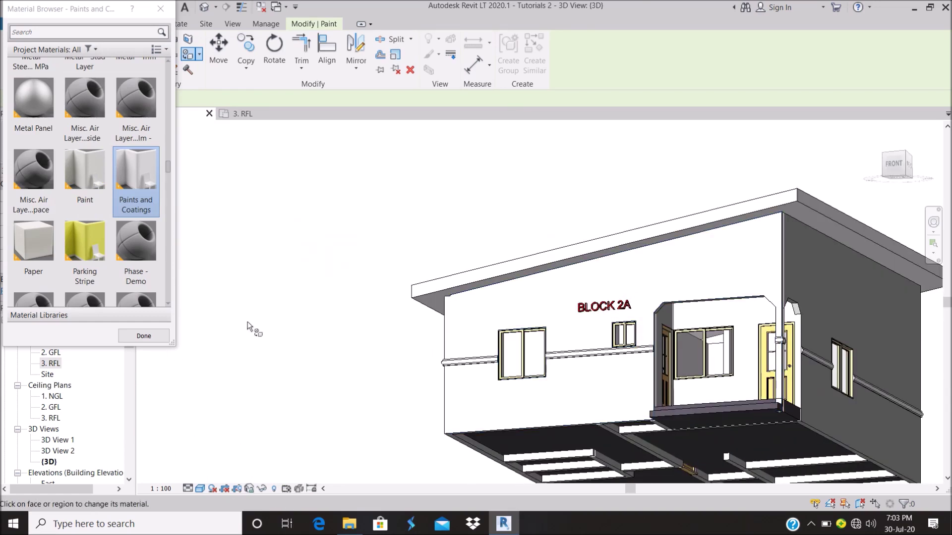
# Step: In the South elevation, copy the roof 900 straight upward
pyautogui.doubleClick(51, 364)
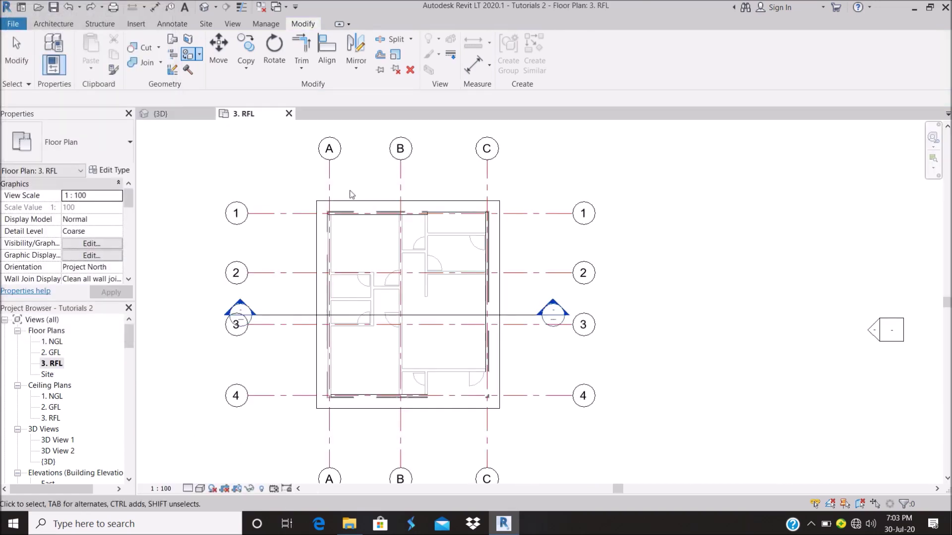
pyautogui.scroll(-1, 56, 418)
pyautogui.scroll(-2, 56, 440)
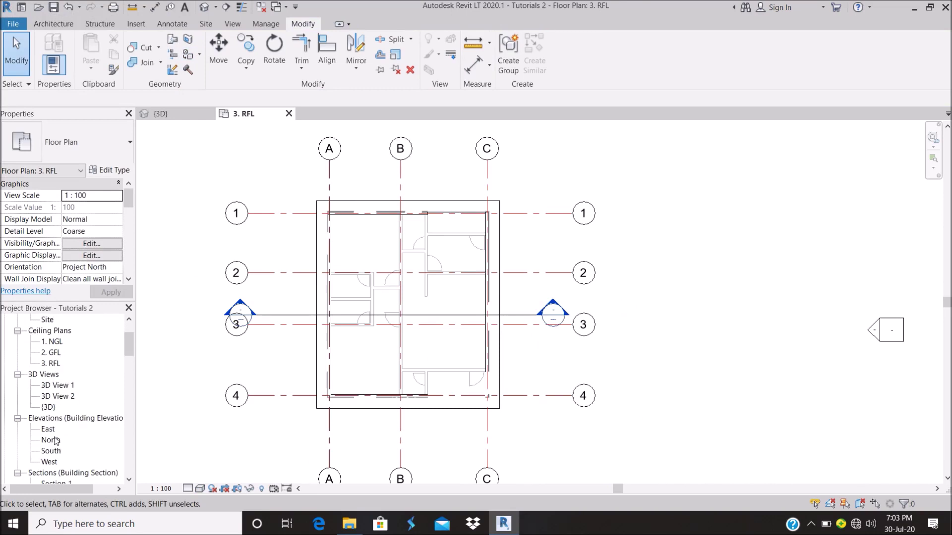
pyautogui.doubleClick(50, 452)
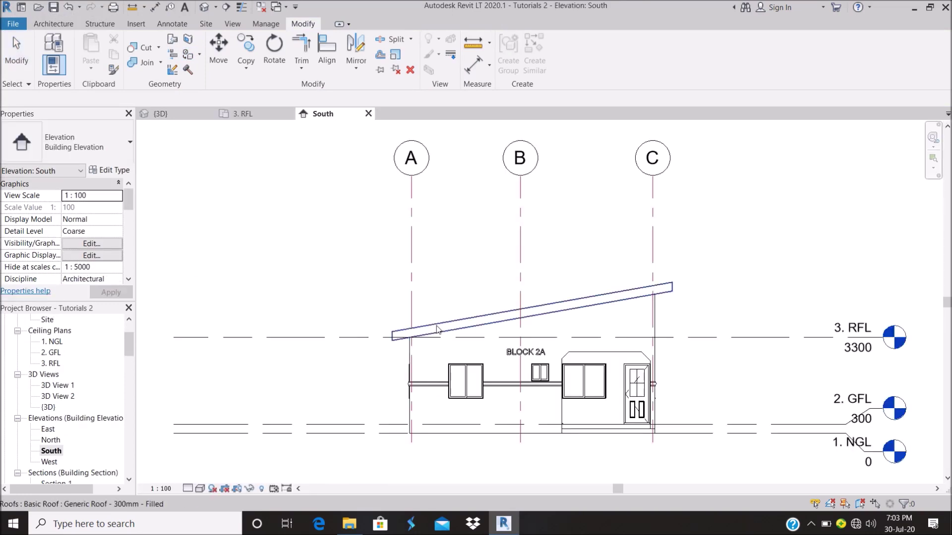
pyautogui.click(457, 316)
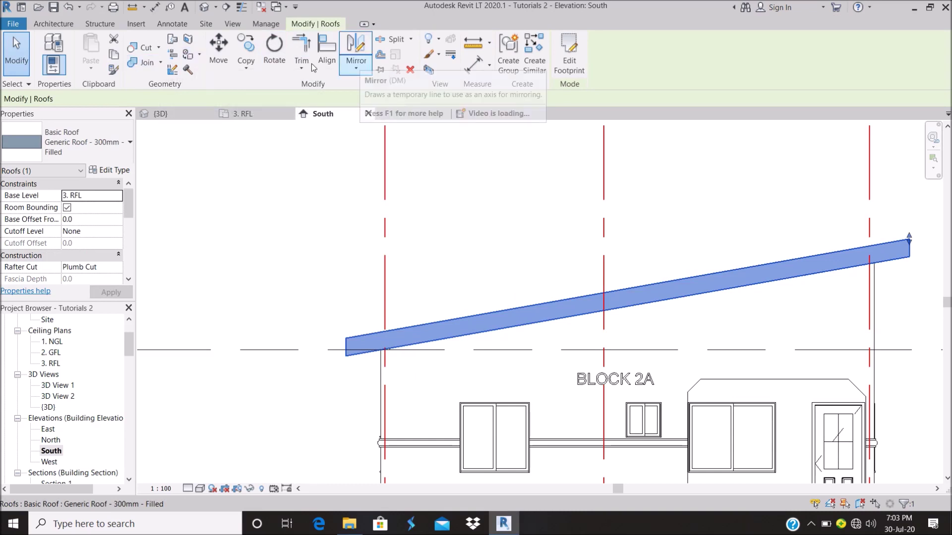
pyautogui.click(346, 356)
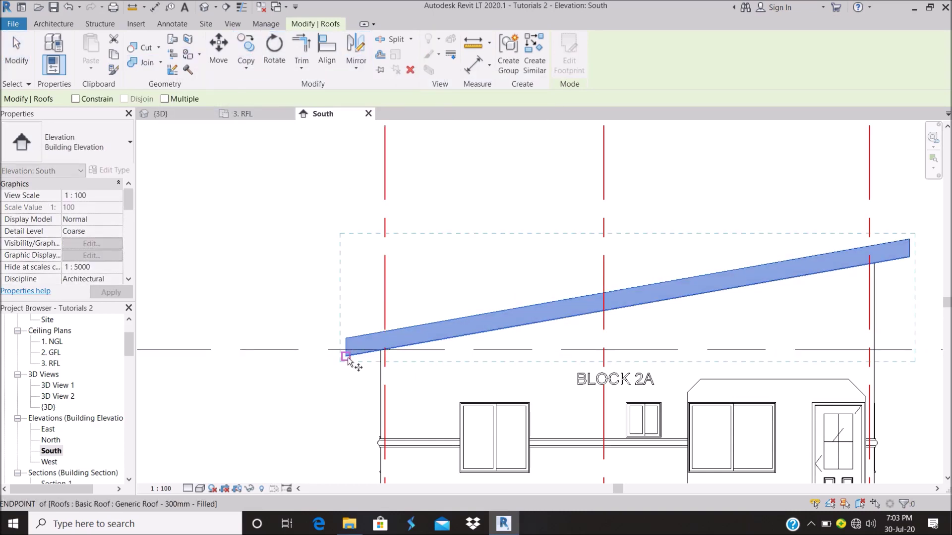
pyautogui.click(345, 303)
# Step: Change the copied roof's type to Generic Roof - 300mm
pyautogui.click(90, 147)
pyautogui.scroll(1, 74, 208)
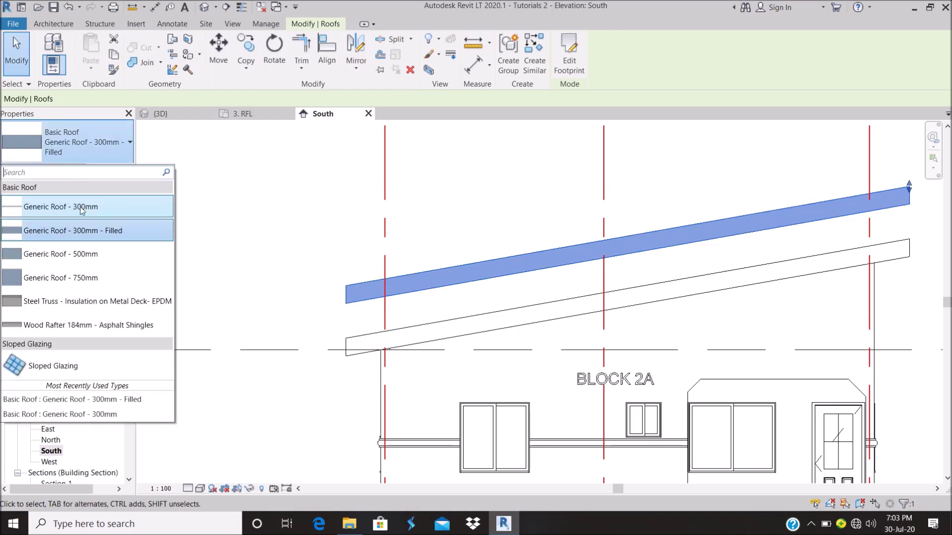
pyautogui.click(59, 195)
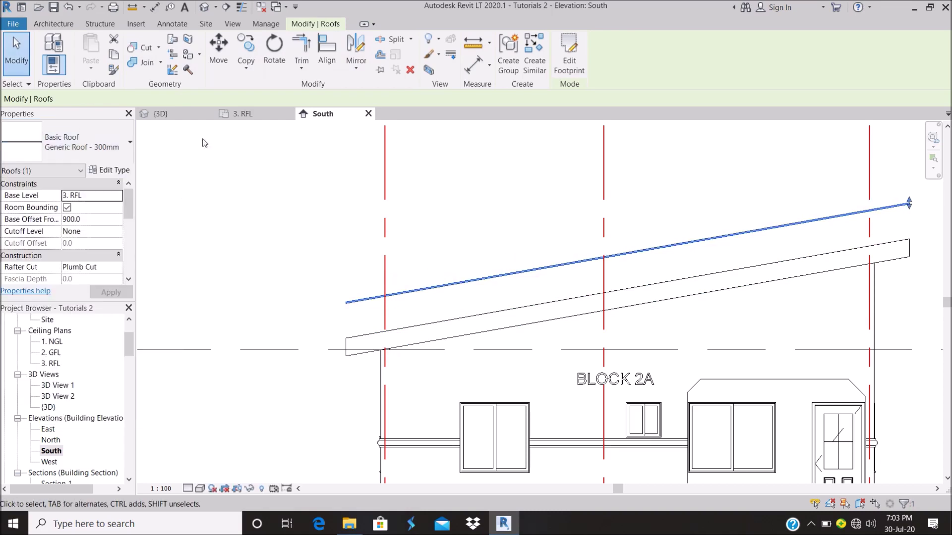
pyautogui.click(567, 62)
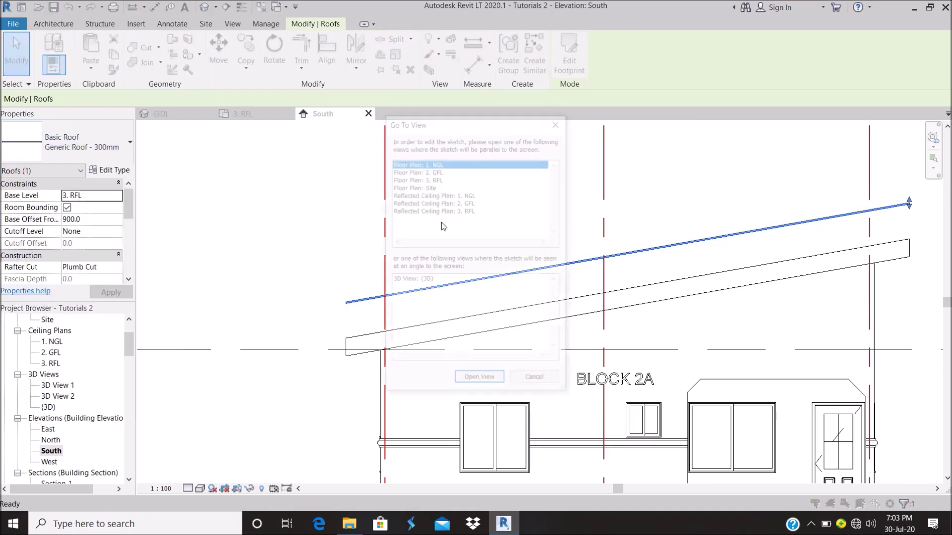
# Step: In the 3. RFL plan, add top and left boundary lines with a 100 offset
pyautogui.doubleClick(434, 178)
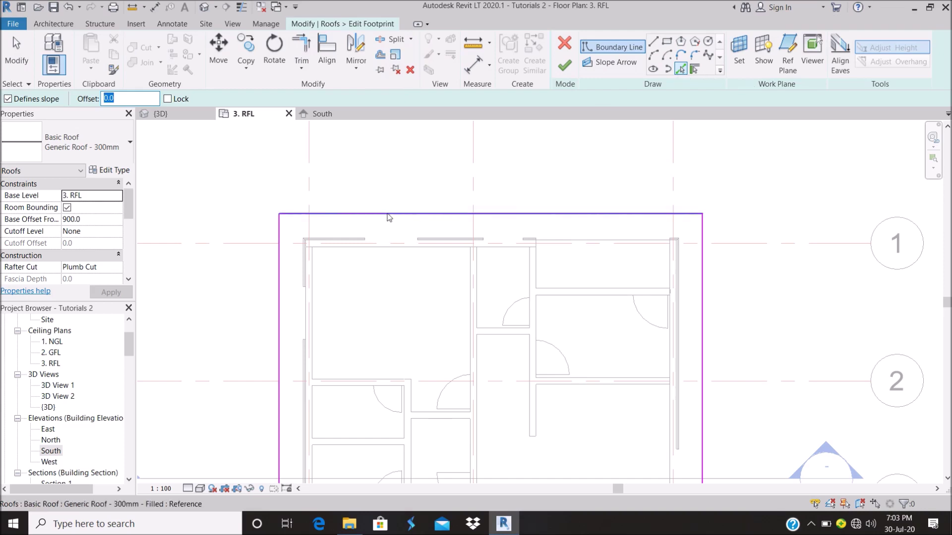
pyautogui.write('00')
pyautogui.press('Return')
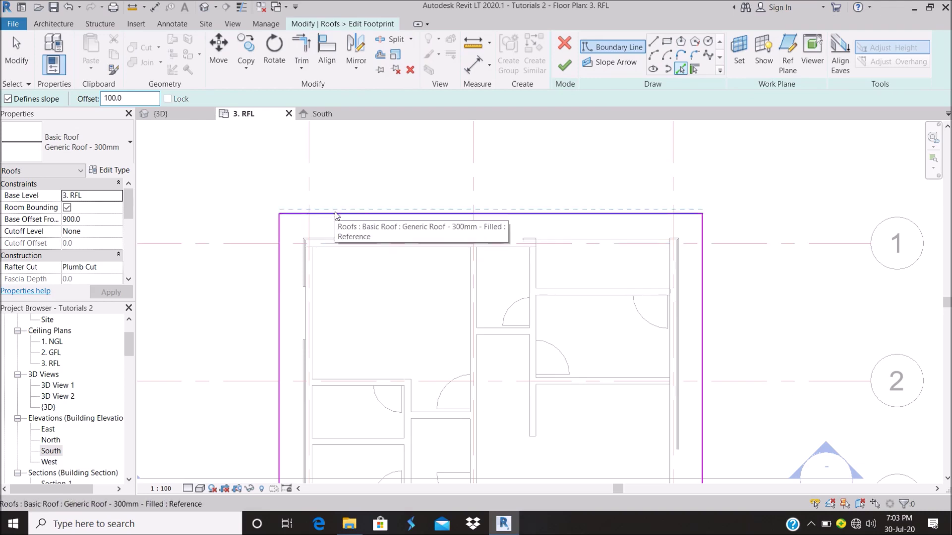
pyautogui.click(335, 216)
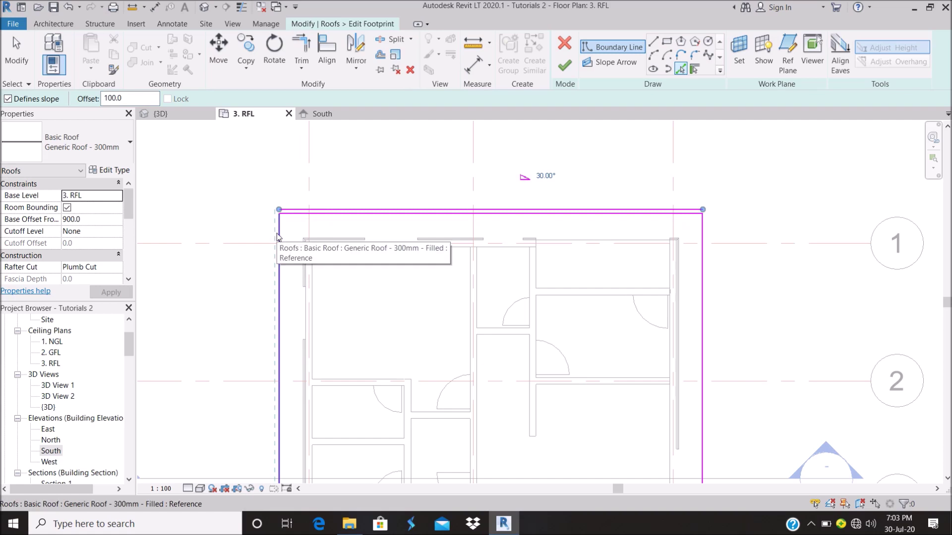
pyautogui.click(277, 236)
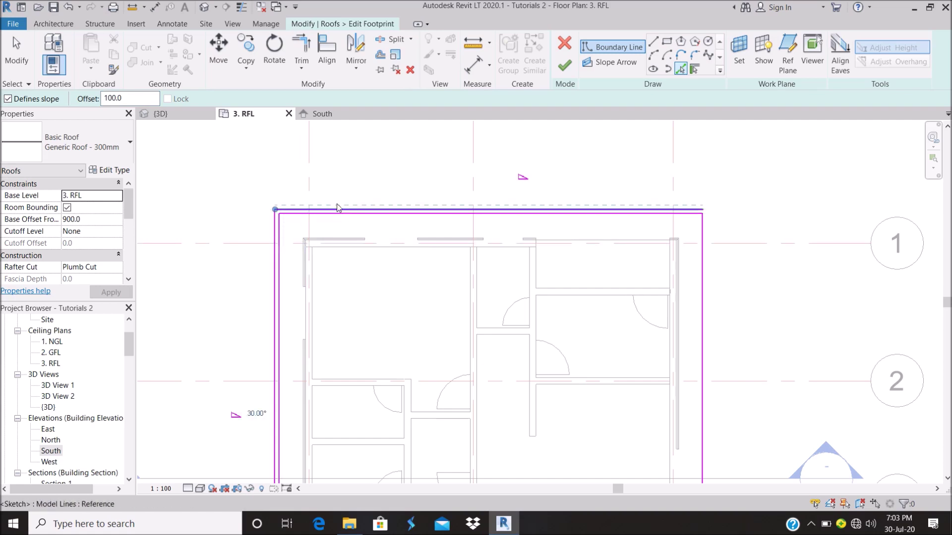
pyautogui.scroll(-3, 322, 186)
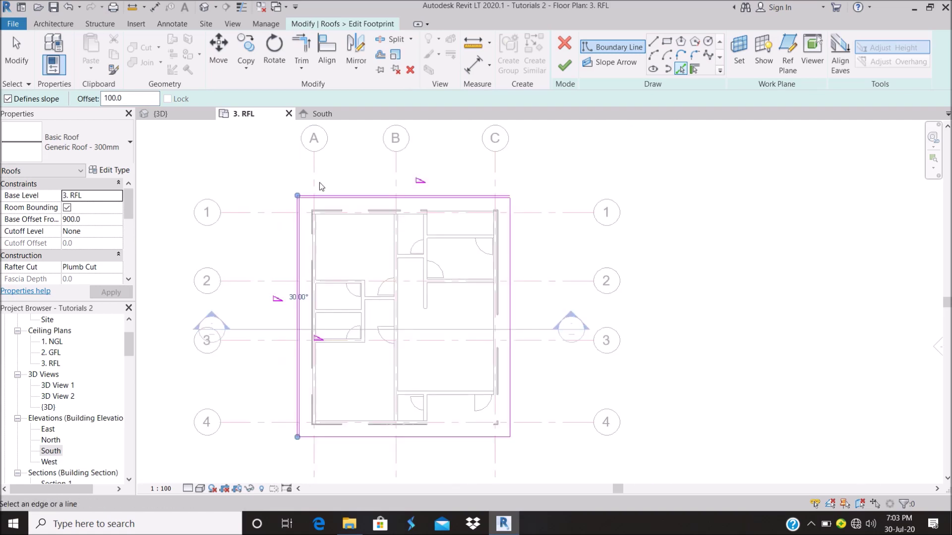
pyautogui.scroll(3, 305, 190)
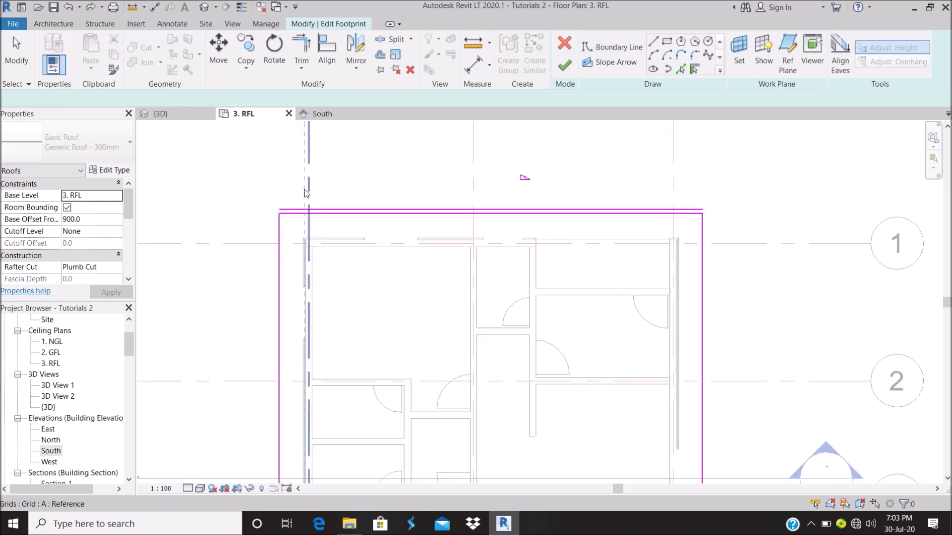
pyautogui.press('Escape')
pyautogui.press('Escape')
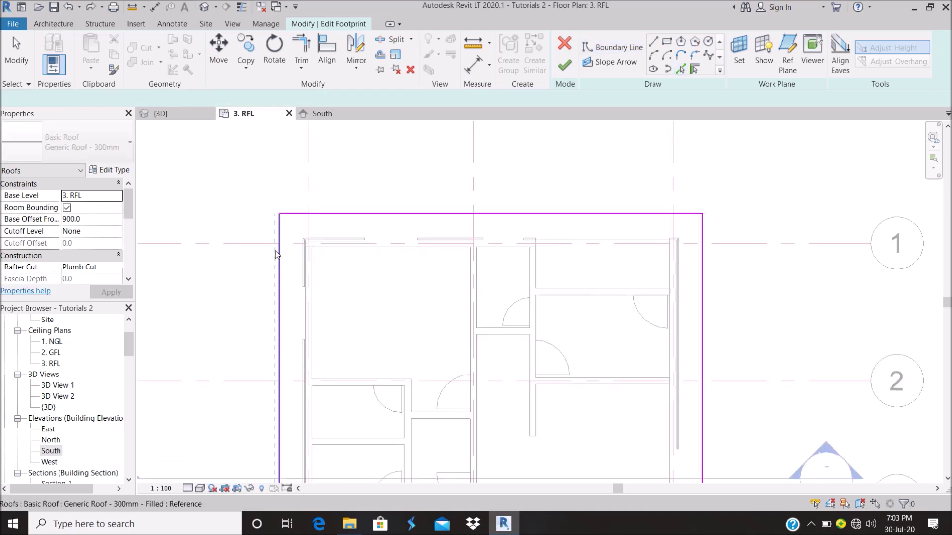
pyautogui.press('Return')
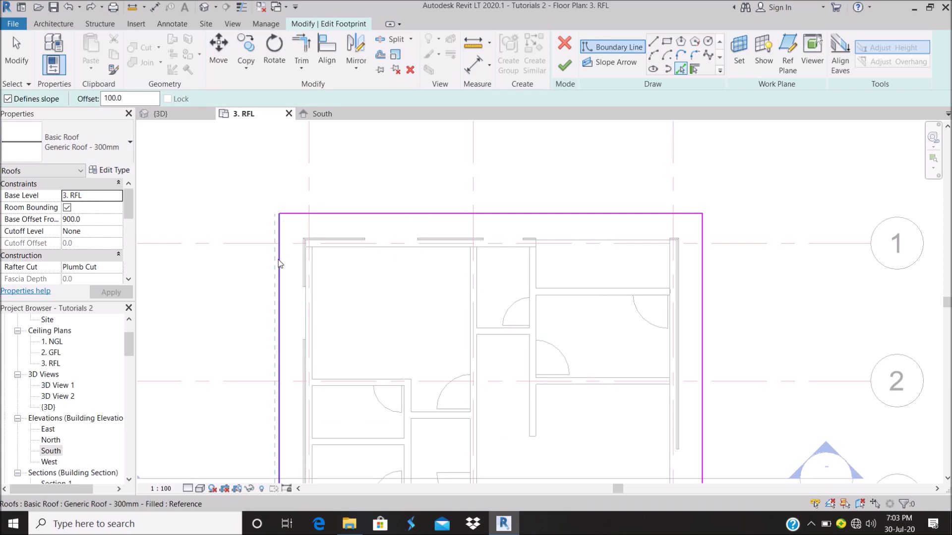
# Step: Pick the left, top (without slope), right and bottom roof edges as offset boundary lines
pyautogui.click(279, 263)
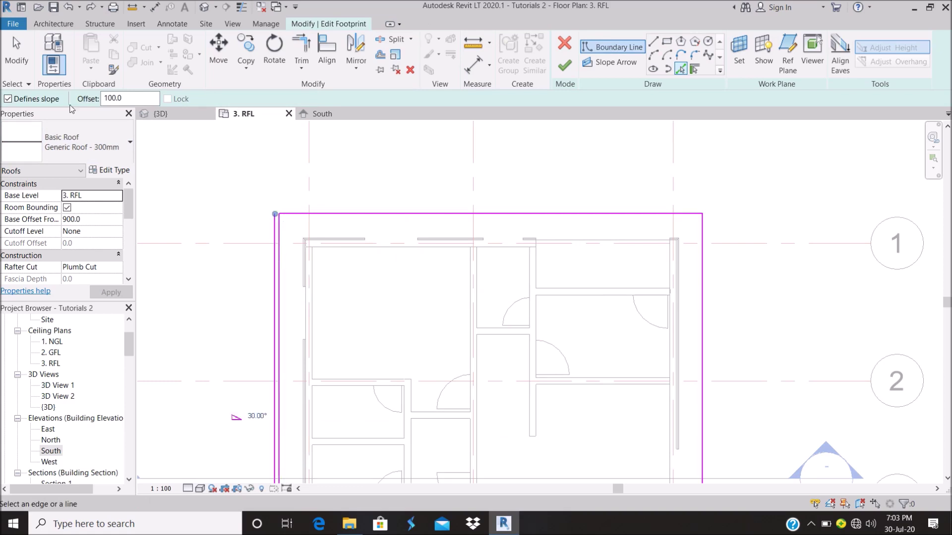
pyautogui.click(357, 214)
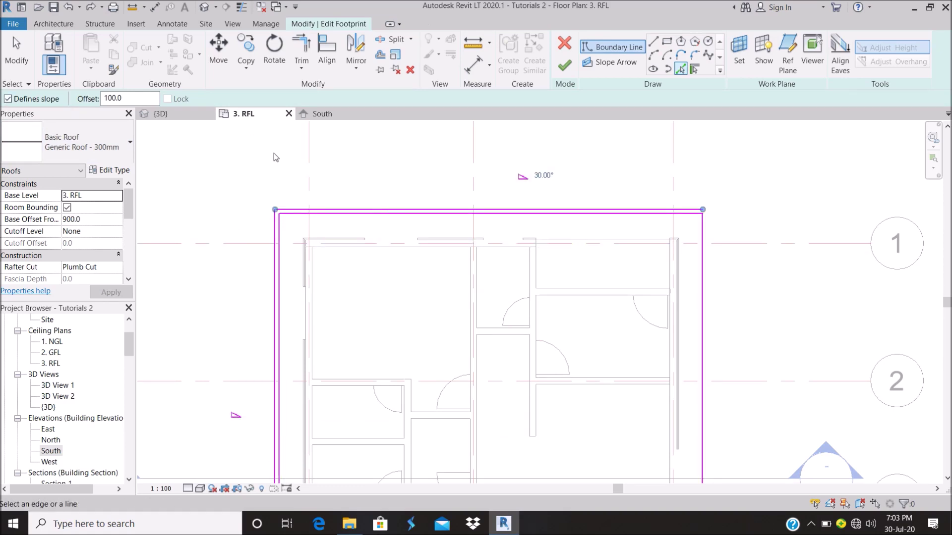
pyautogui.hotkey('ctrl', 'z')
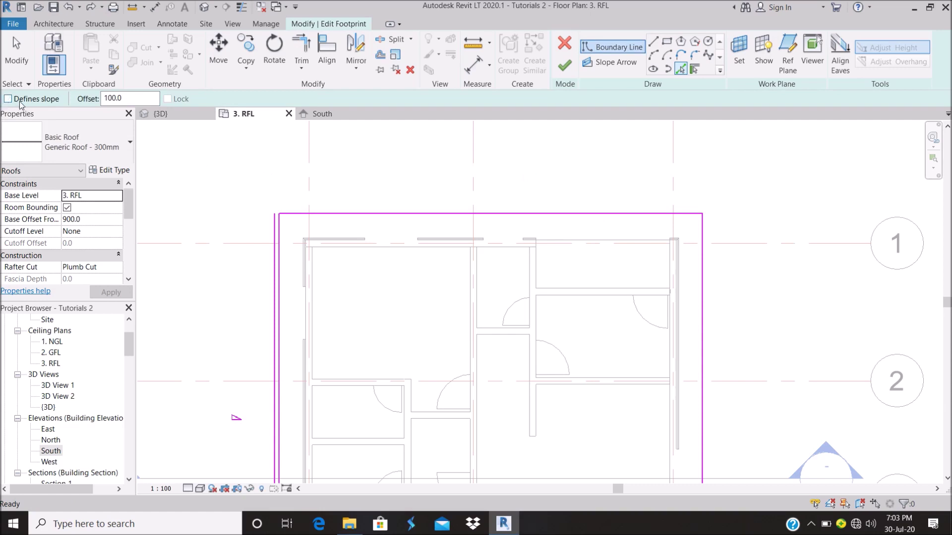
pyautogui.click(373, 215)
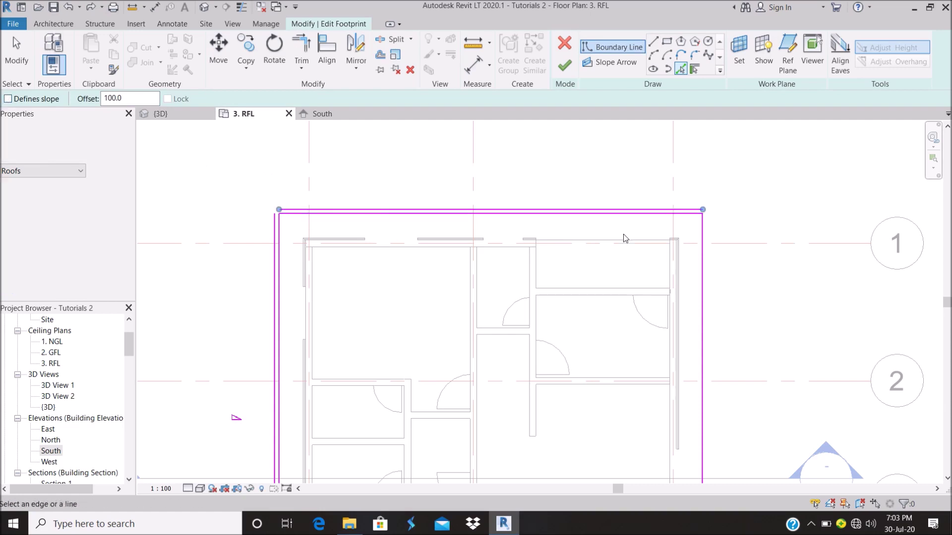
pyautogui.click(702, 262)
pyautogui.scroll(-3, 624, 127)
pyautogui.scroll(3, 642, 419)
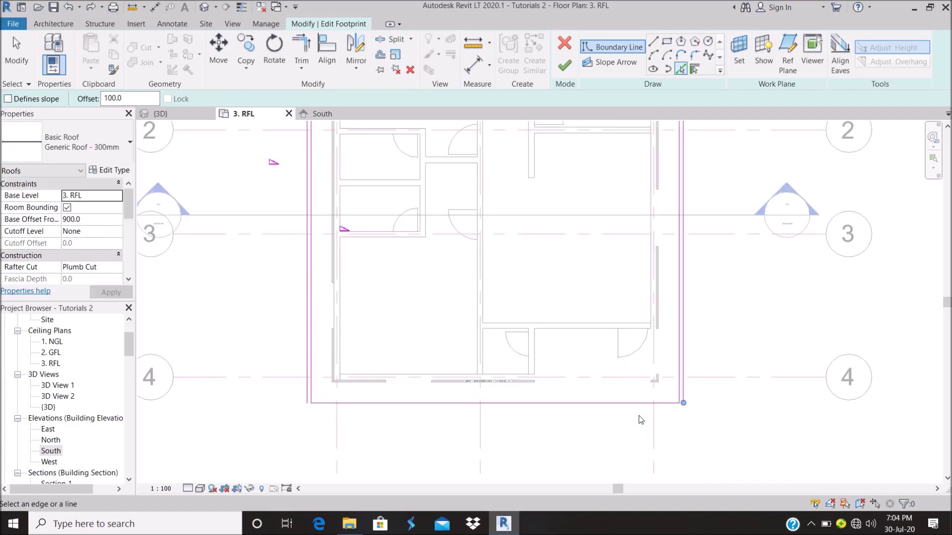
pyautogui.click(624, 412)
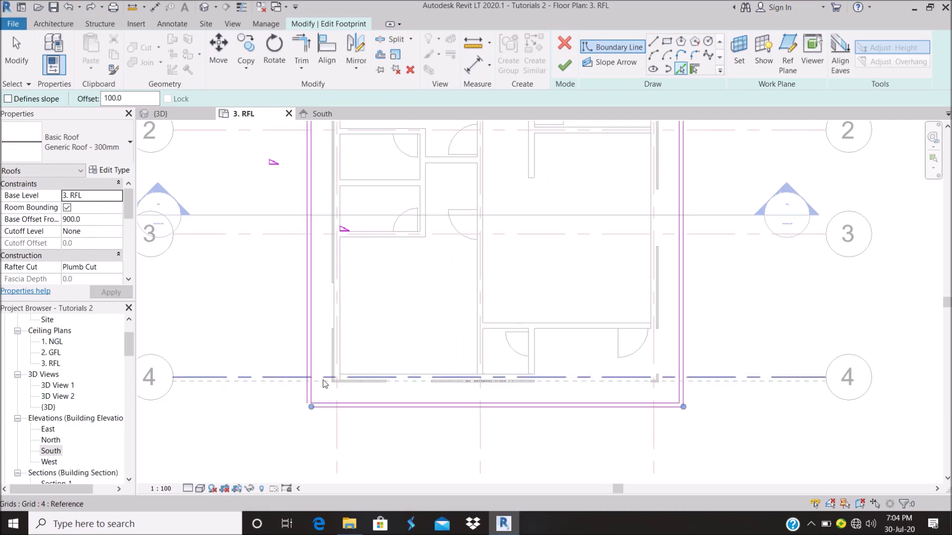
pyautogui.press('Escape')
# Step: Remove the duplicate inner boundary lines at the corner
pyautogui.scroll(2, 626, 328)
pyautogui.scroll(2, 615, 342)
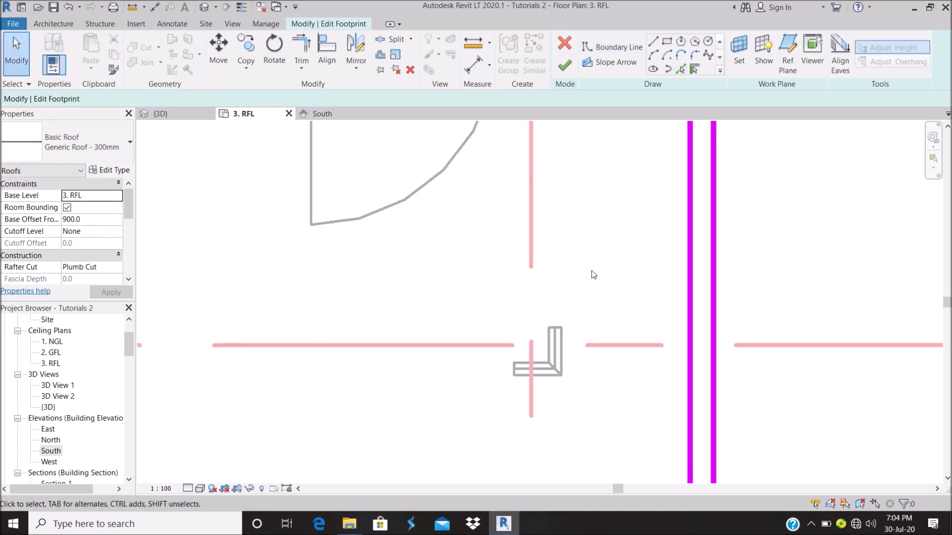
pyautogui.scroll(2, 600, 352)
pyautogui.scroll(2, 632, 364)
pyautogui.scroll(2, 609, 394)
pyautogui.moveTo(606, 397); pyautogui.dragTo(503, 281)
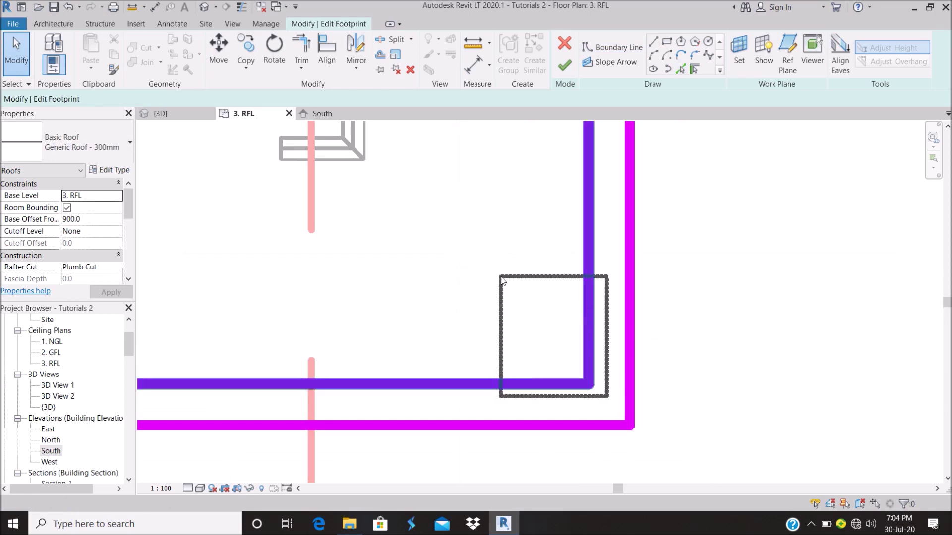
pyautogui.press('Escape')
pyautogui.scroll(-2, 585, 344)
pyautogui.scroll(-2, 585, 344)
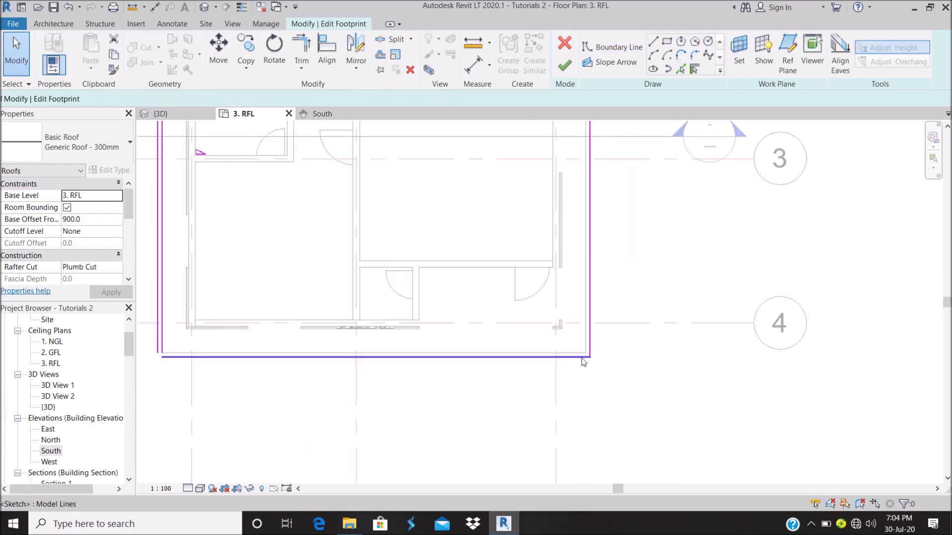
pyautogui.scroll(-2, 455, 147)
pyautogui.scroll(2, 446, 193)
pyautogui.scroll(2, 415, 187)
pyautogui.scroll(1, 419, 225)
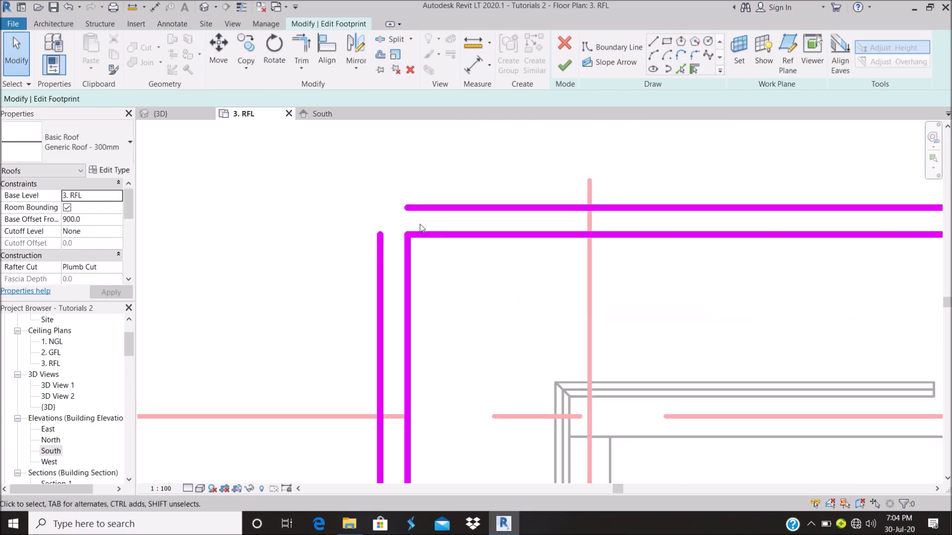
pyautogui.click(412, 252)
# Step: Trim/Extend to Corner to close the top-left and bottom-left corners of the footprint
pyautogui.click(410, 70)
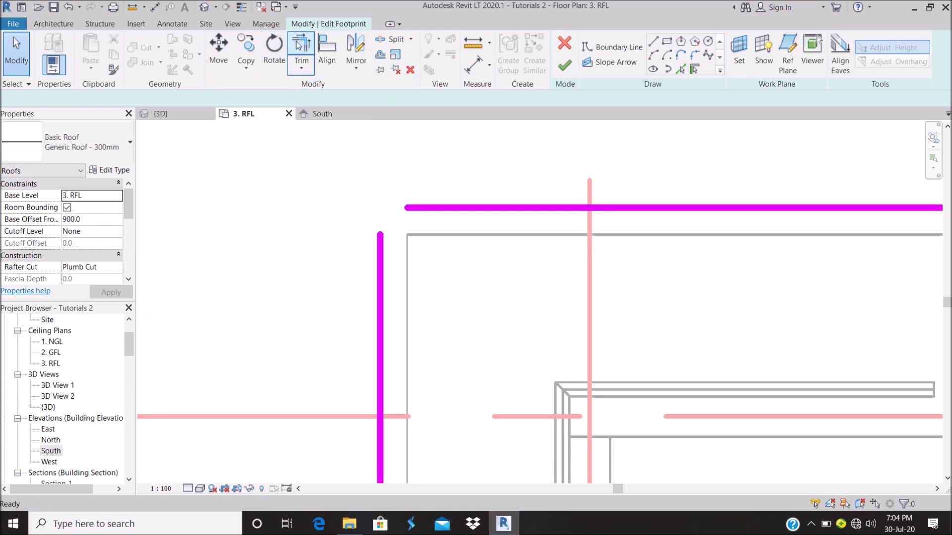
pyautogui.click(414, 208)
pyautogui.click(378, 239)
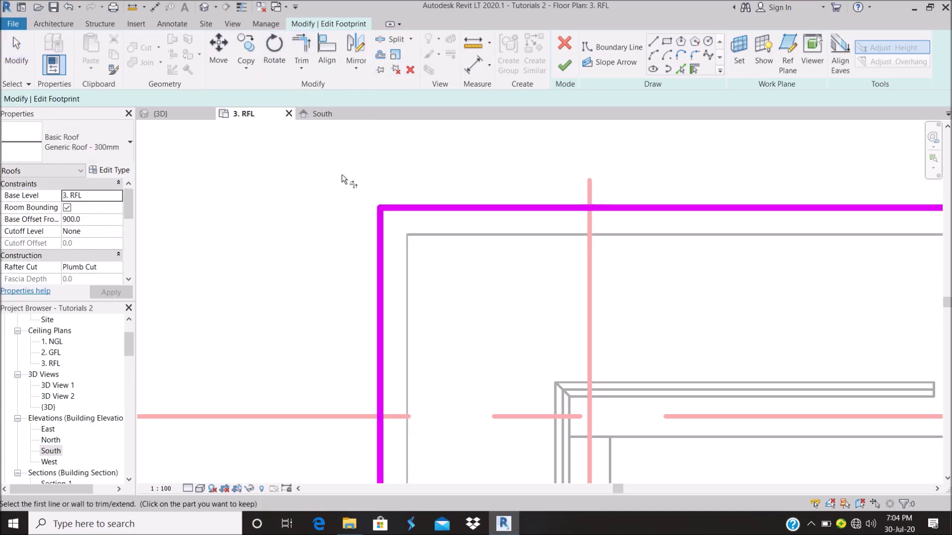
pyautogui.scroll(-3, 342, 174)
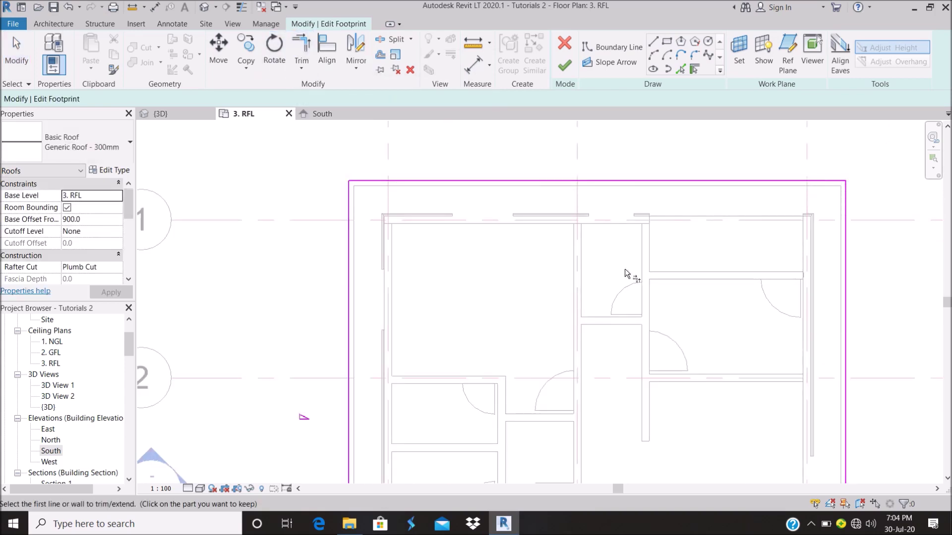
pyautogui.scroll(-3, 496, 288)
pyautogui.scroll(2, 503, 412)
pyautogui.scroll(2, 446, 416)
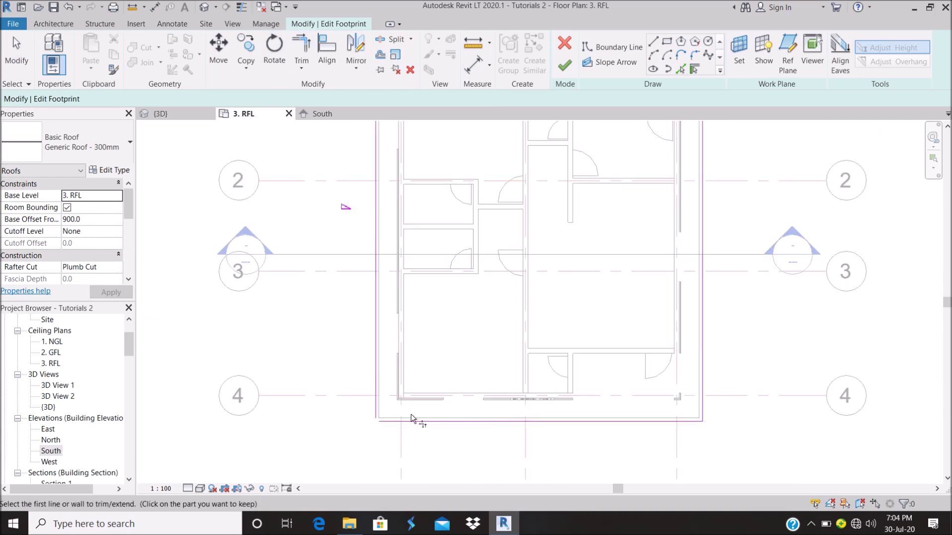
pyautogui.click(412, 421)
pyautogui.click(377, 405)
pyautogui.scroll(-3, 405, 258)
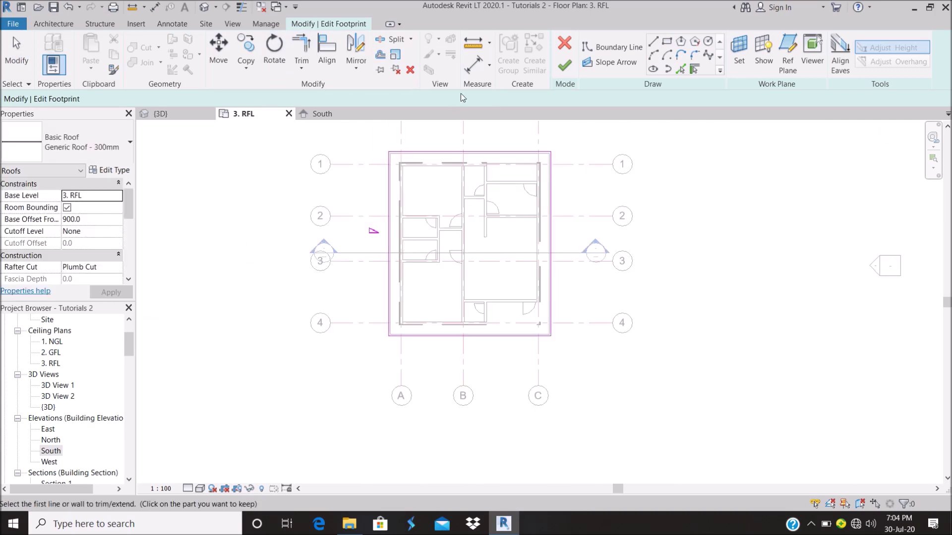
# Step: Finish the roof sketch and select the new thin roof in the South elevation
pyautogui.click(565, 65)
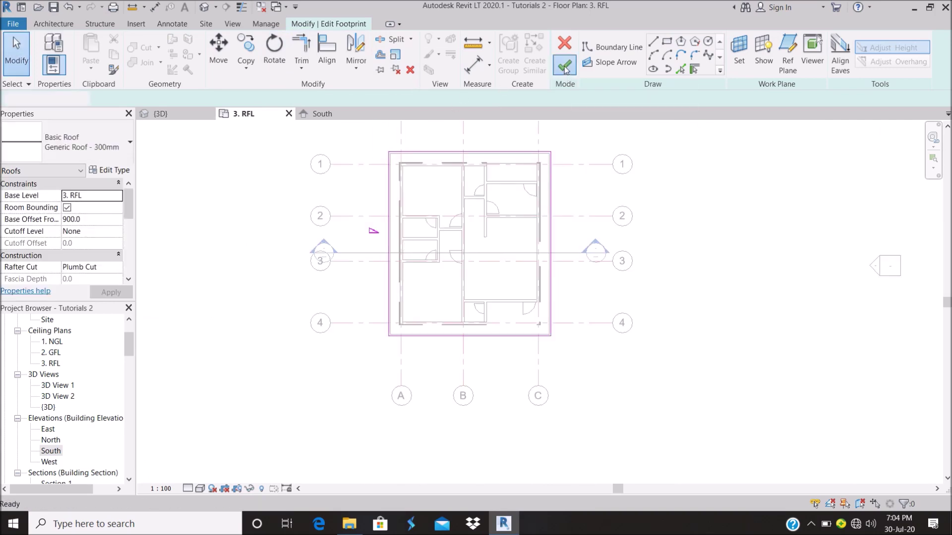
pyautogui.doubleClick(55, 449)
pyautogui.click(400, 261)
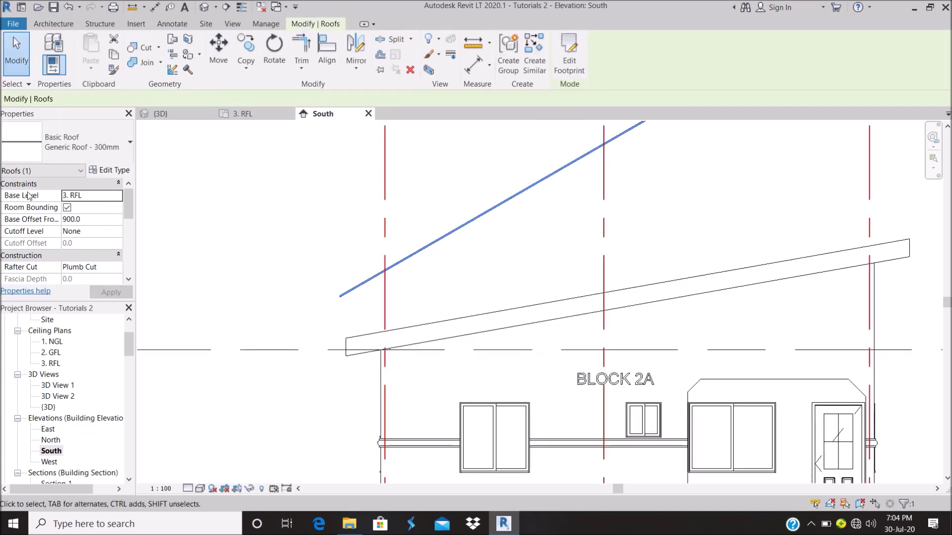
pyautogui.scroll(-5, 91, 243)
pyautogui.scroll(4, 101, 237)
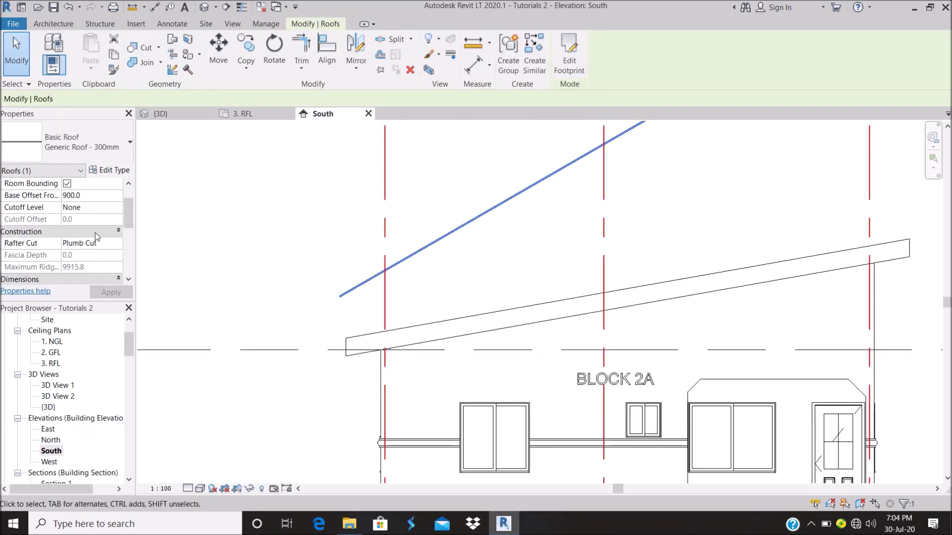
pyautogui.scroll(1, 96, 239)
pyautogui.scroll(-3, 95, 240)
pyautogui.scroll(-2, 96, 240)
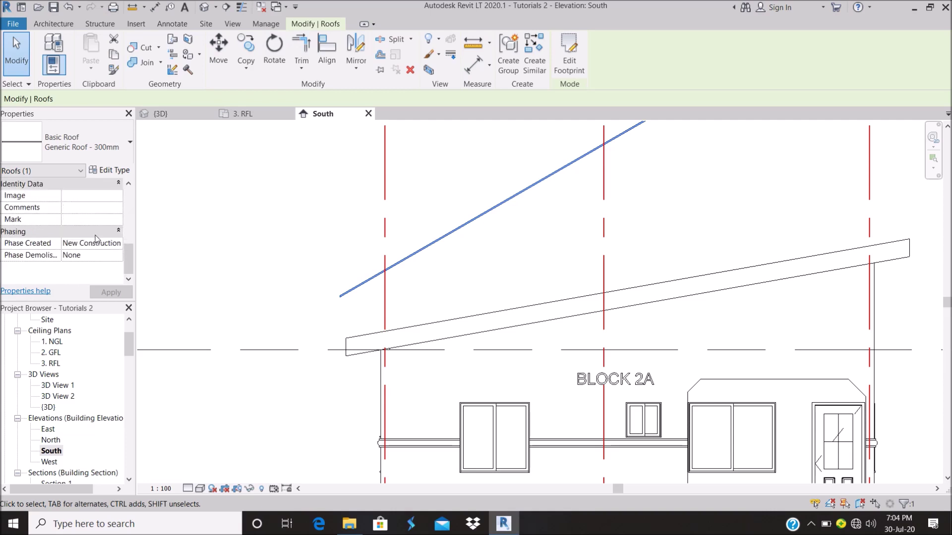
# Step: Change the thin roof's slope from 30° to 10° and apply it
pyautogui.click(205, 241)
pyautogui.click(357, 287)
pyautogui.scroll(3, 101, 225)
pyautogui.scroll(2, 101, 225)
pyautogui.scroll(-2, 101, 229)
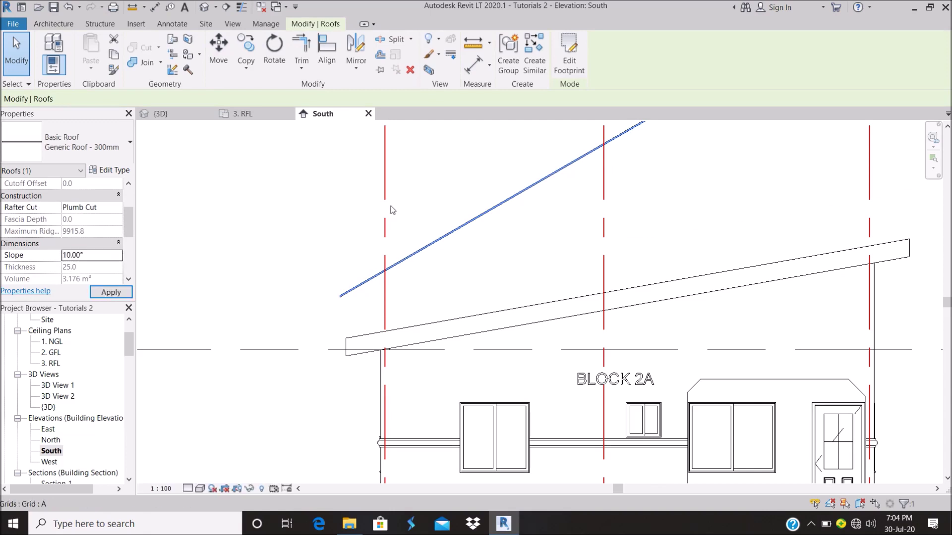
pyautogui.click(417, 200)
pyautogui.scroll(5, 357, 315)
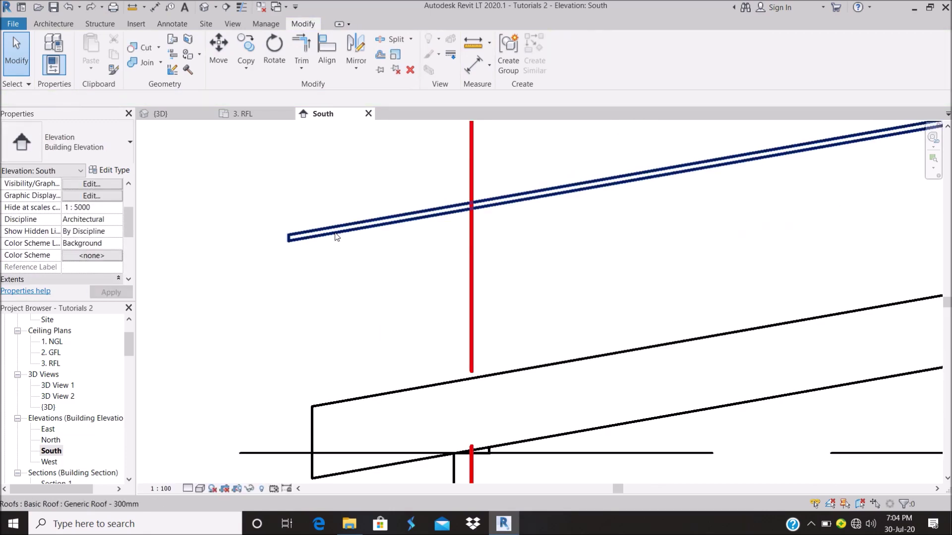
# Step: Try aligning the thin roof to the main roof's top edge, then undo the failed attempt
pyautogui.click(337, 237)
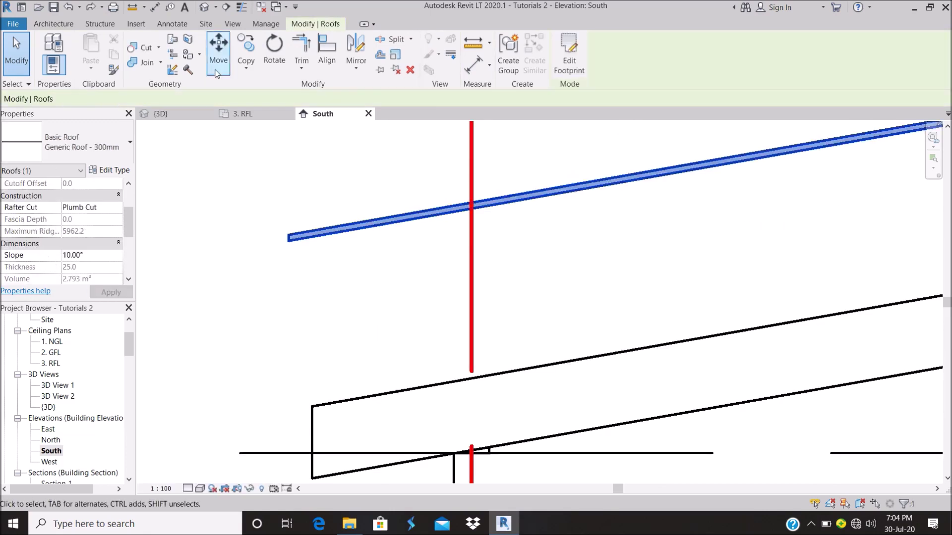
pyautogui.click(326, 45)
pyautogui.click(392, 393)
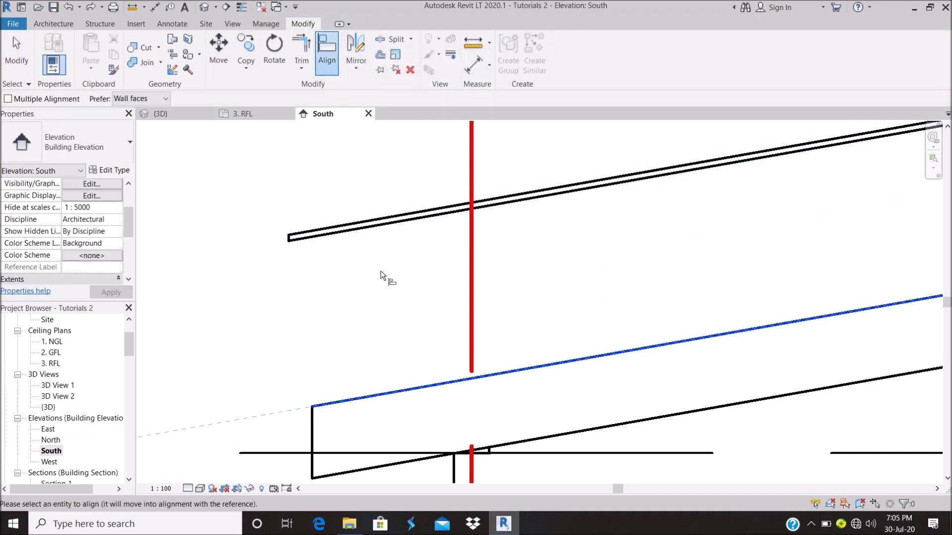
pyautogui.click(369, 232)
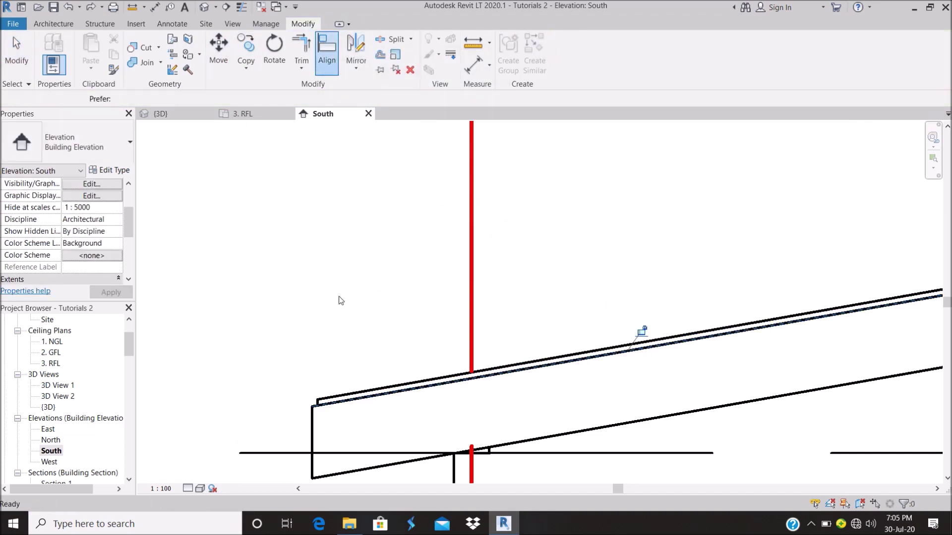
pyautogui.hotkey('ctrl', 'z')
# Step: Move the sheet roof down with MV so it rests on the main roof's top
pyautogui.press('Escape')
pyautogui.click(347, 229)
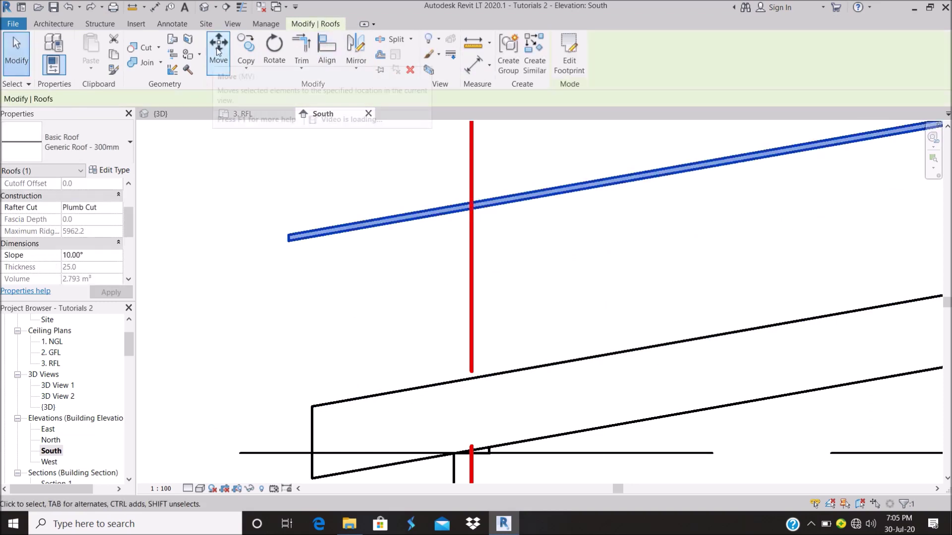
pyautogui.press('m')
pyautogui.press('v')
pyautogui.click(370, 226)
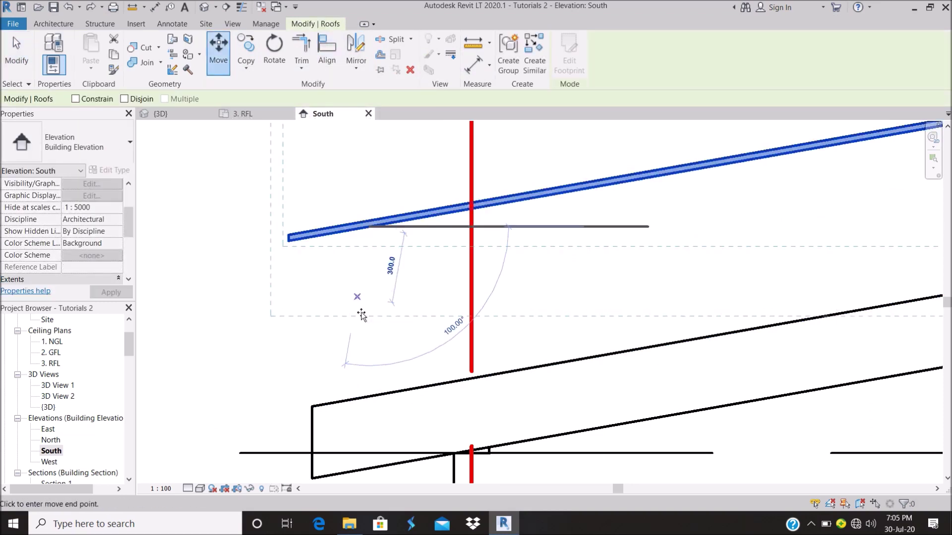
pyautogui.click(375, 399)
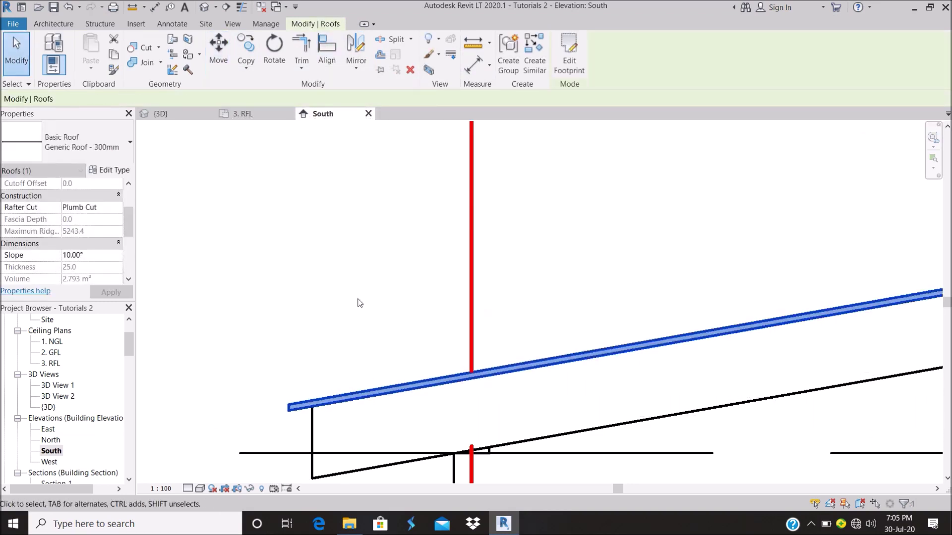
pyautogui.scroll(-3, 357, 302)
pyautogui.scroll(-3, 337, 243)
pyautogui.scroll(3, 484, 197)
pyautogui.click(476, 198)
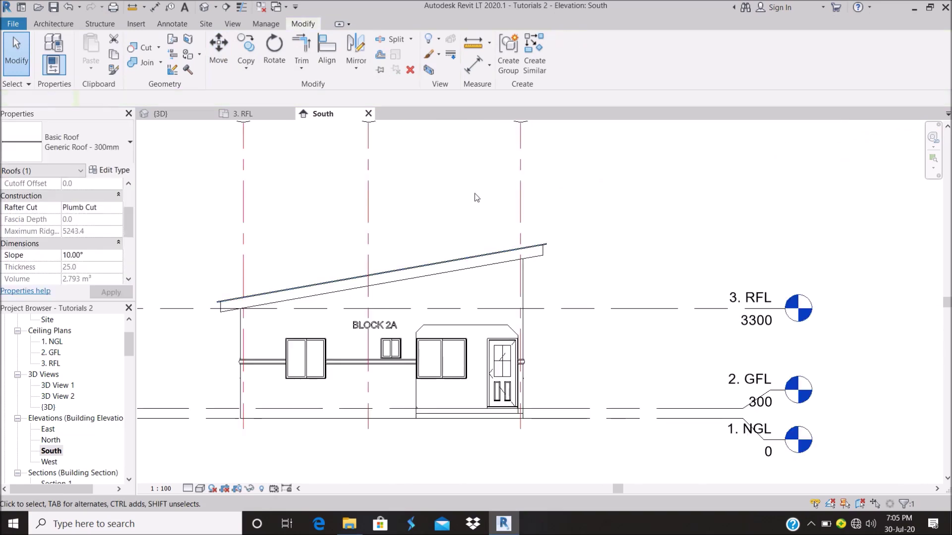
pyautogui.scroll(-2, 545, 213)
# Step: Switch to the {3D} view and orbit and zoom to inspect the layered roof from the front
pyautogui.click(203, 6)
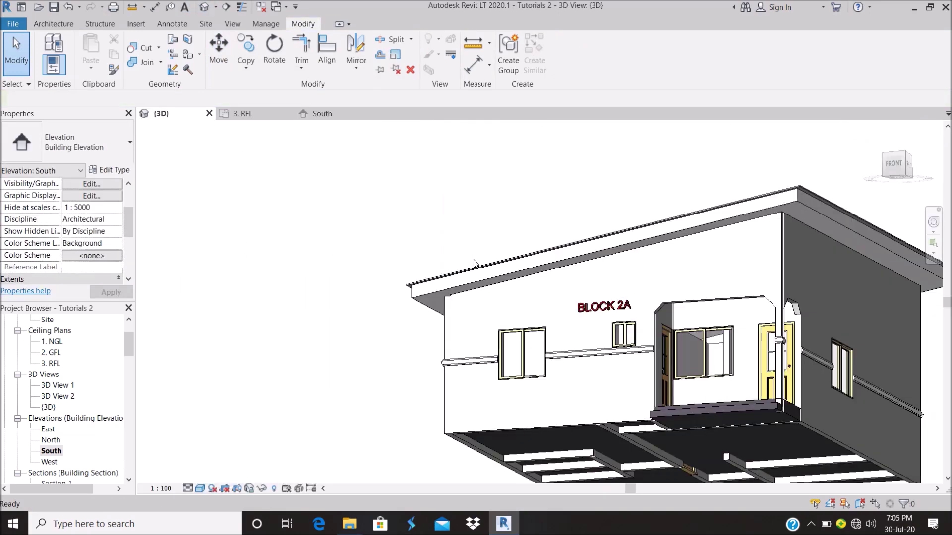
pyautogui.moveTo(751, 222)
pyautogui.keyDown('shift'); pyautogui.mouseDown(button='middle')
pyautogui.moveTo(865, 414)
pyautogui.moveTo(617, 144)
pyautogui.mouseUp(button='middle'); pyautogui.keyUp('shift')
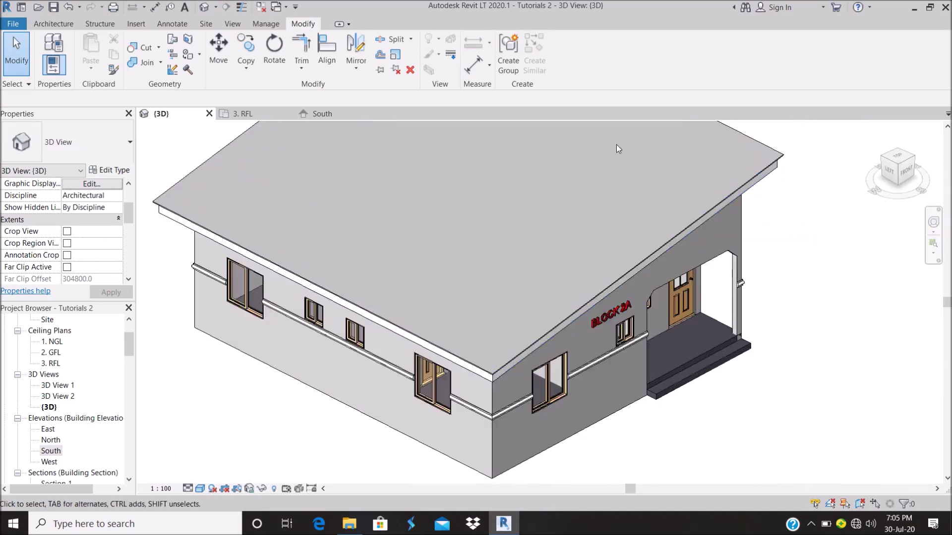
pyautogui.scroll(-3, 617, 144)
pyautogui.scroll(3, 684, 228)
pyautogui.scroll(-2, 526, 305)
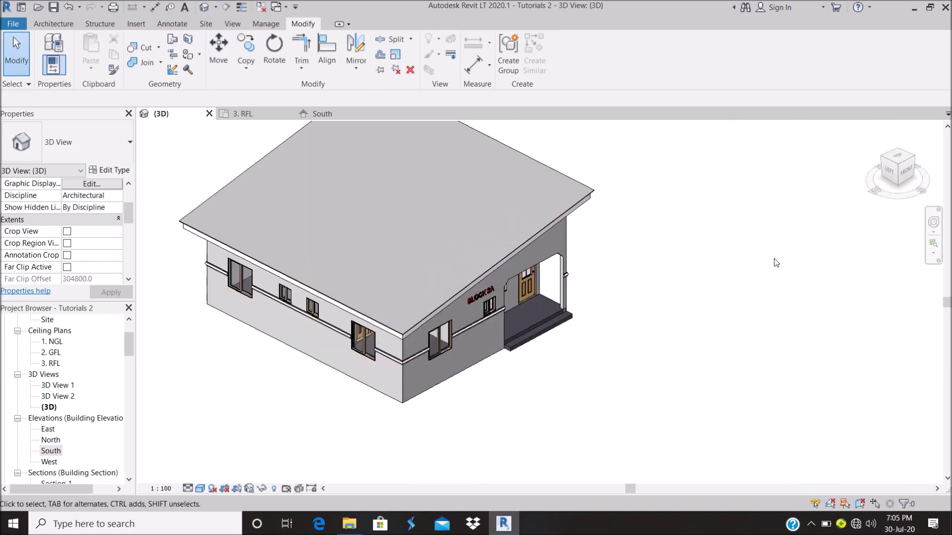
pyautogui.scroll(2, 429, 294)
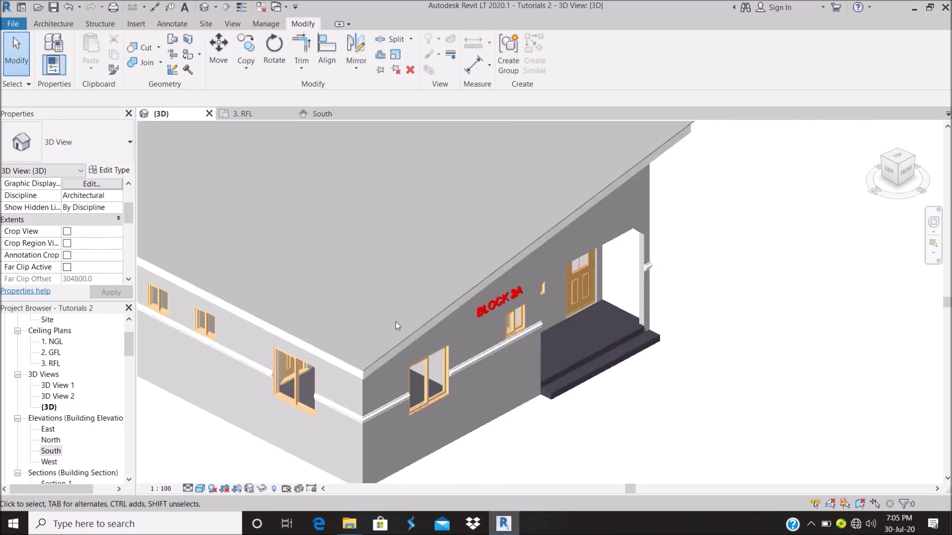
pyautogui.scroll(-2, 347, 367)
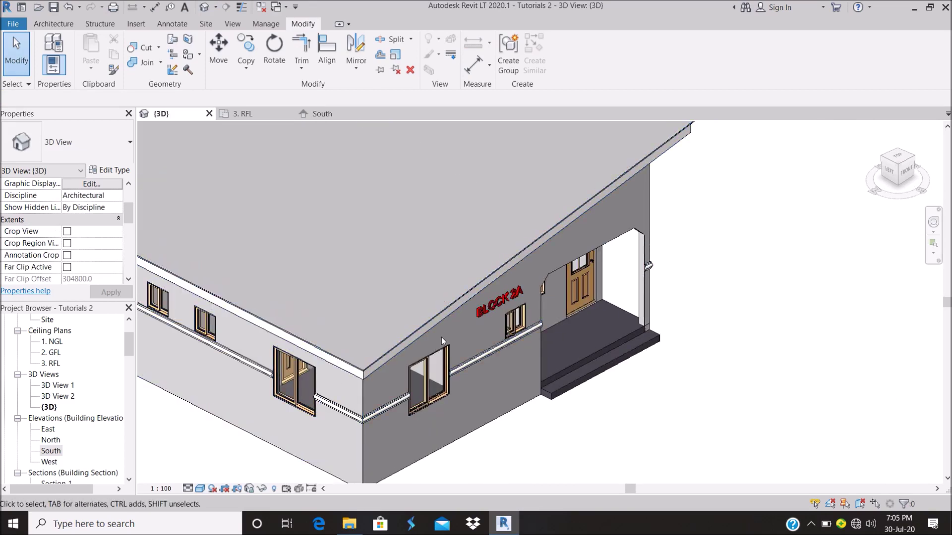
pyautogui.moveTo(471, 277)
pyautogui.keyDown('shift'); pyautogui.mouseDown(button='middle')
pyautogui.moveTo(561, 321)
pyautogui.moveTo(536, 323)
pyautogui.mouseUp(button='middle'); pyautogui.keyUp('shift')
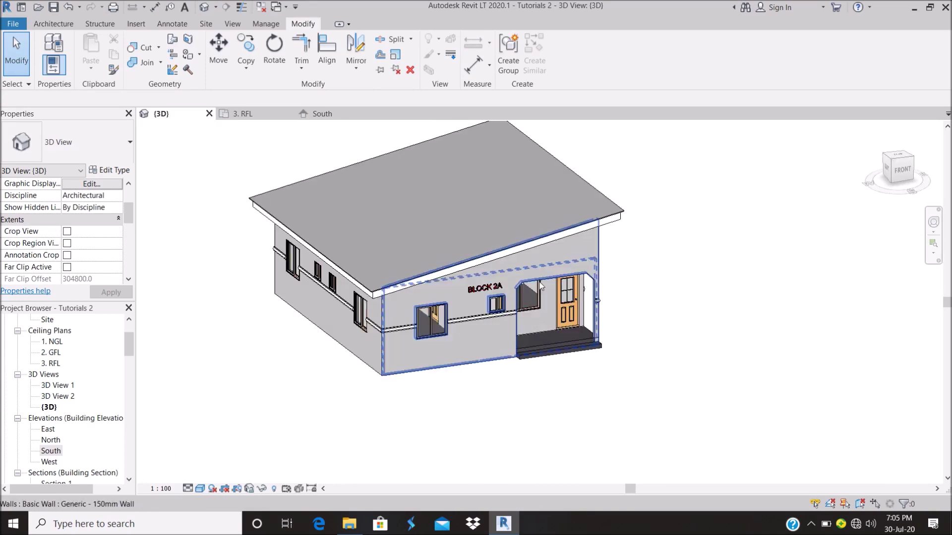
pyautogui.scroll(2, 536, 323)
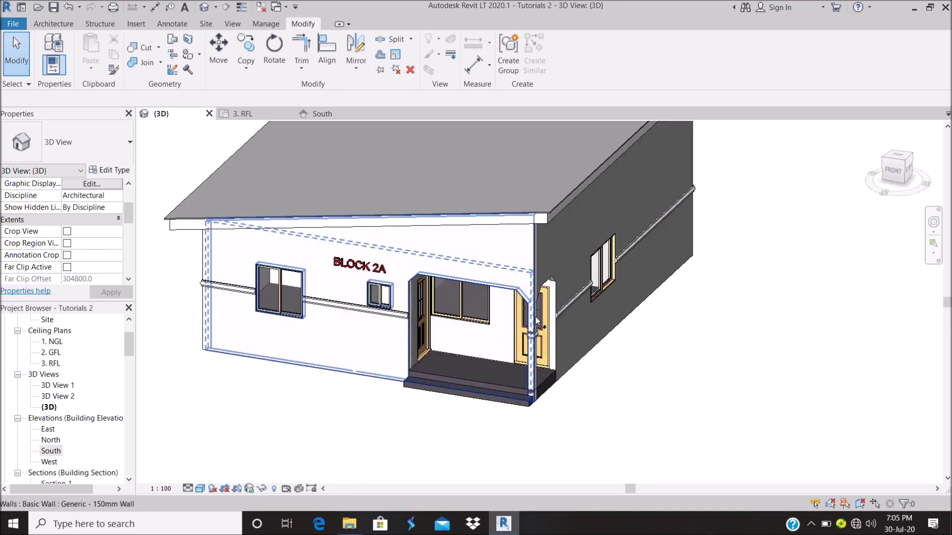
pyautogui.scroll(-3, 532, 366)
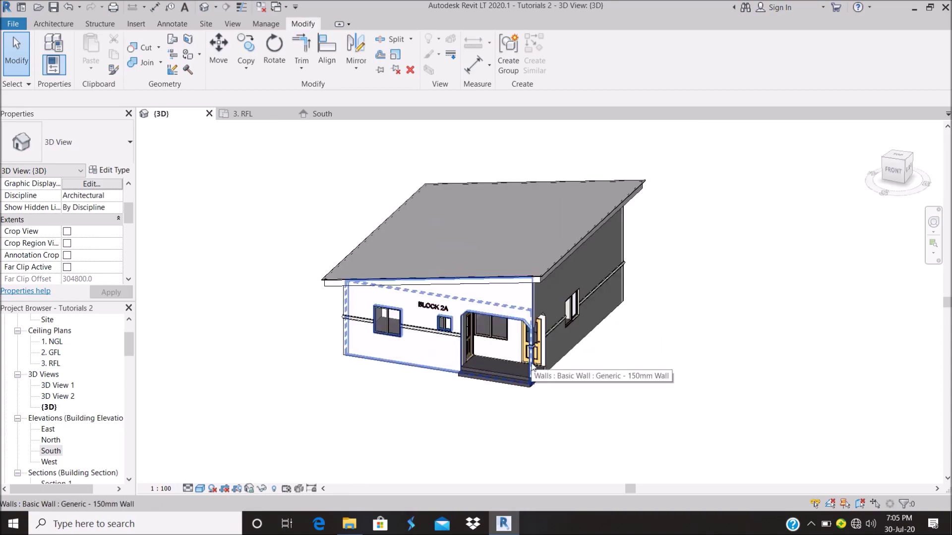